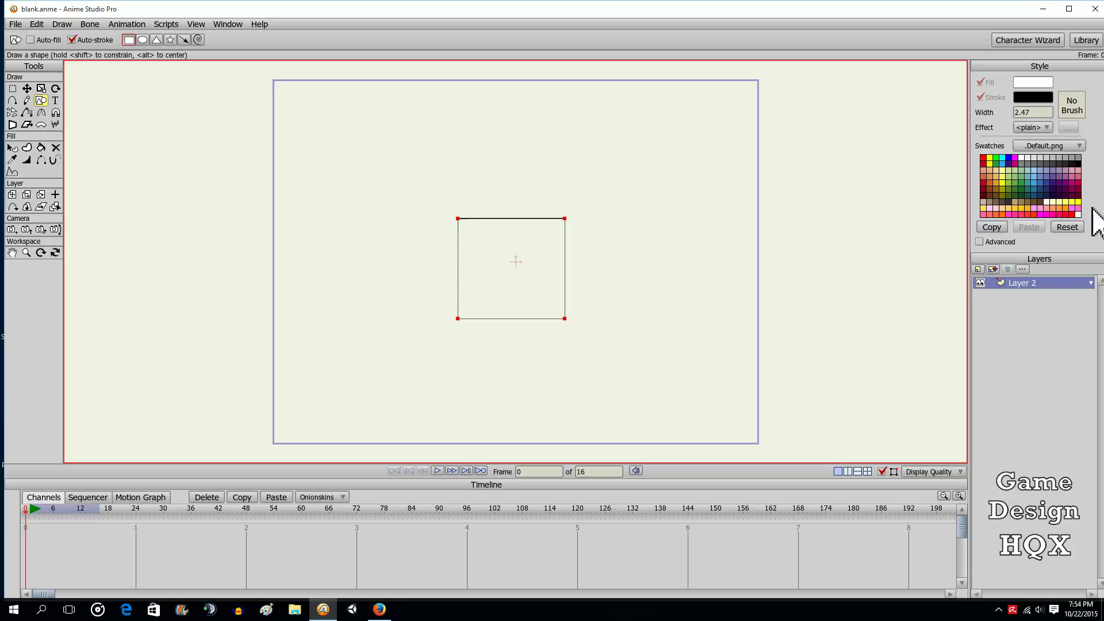
Fill the square in the centre of the canvas with light blue, using Paint Bucket
{"action": "left_click", "coordinate": [1035, 170]}
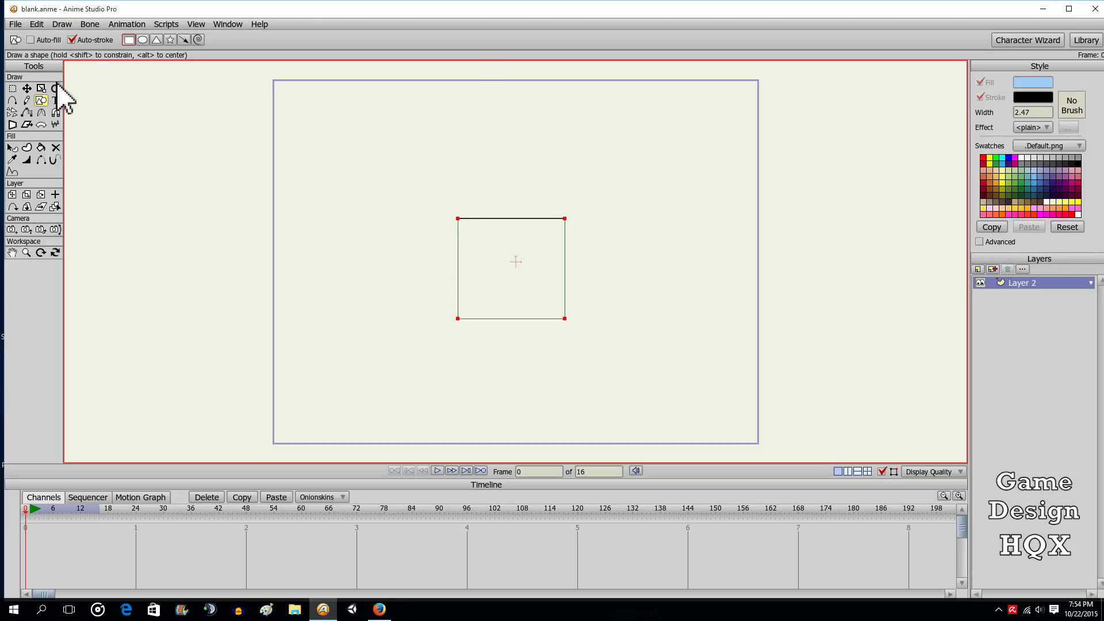
{"action": "left_click", "coordinate": [40, 148]}
{"action": "left_click", "coordinate": [513, 267]}
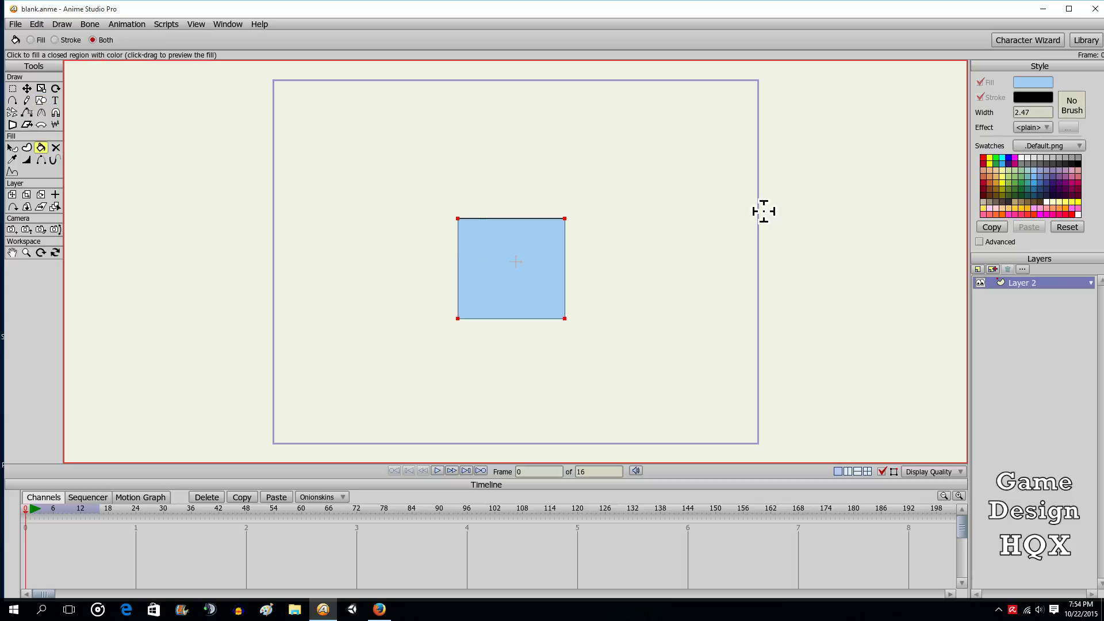
Add a Switch layer above the square's vector layer and keep the Switch layer selected
{"action": "left_click", "coordinate": [978, 269]}
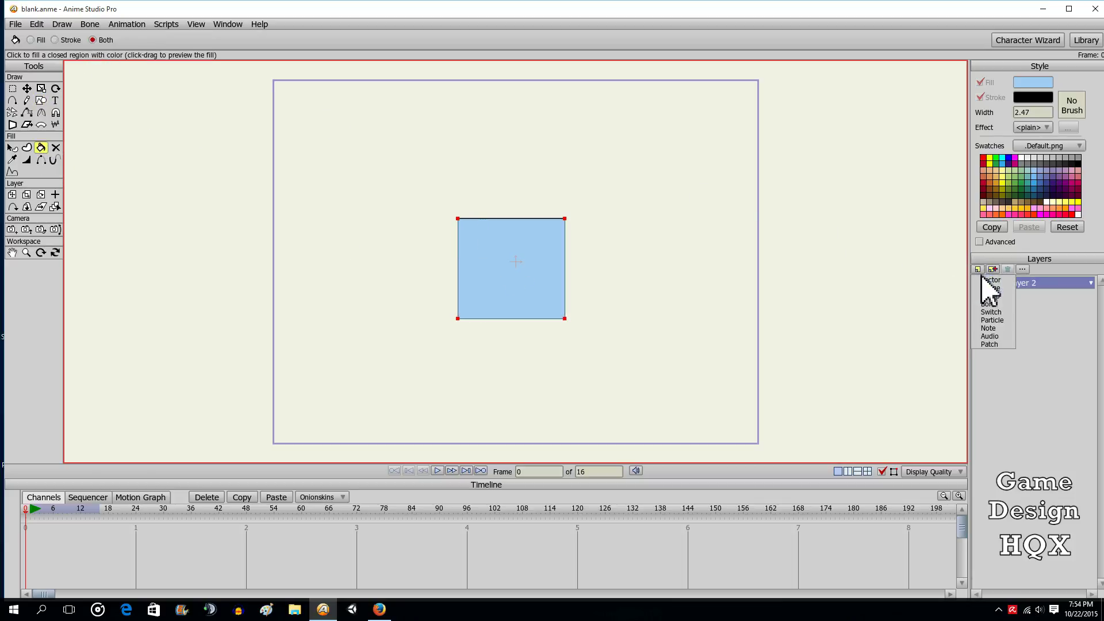
{"action": "left_click", "coordinate": [991, 311]}
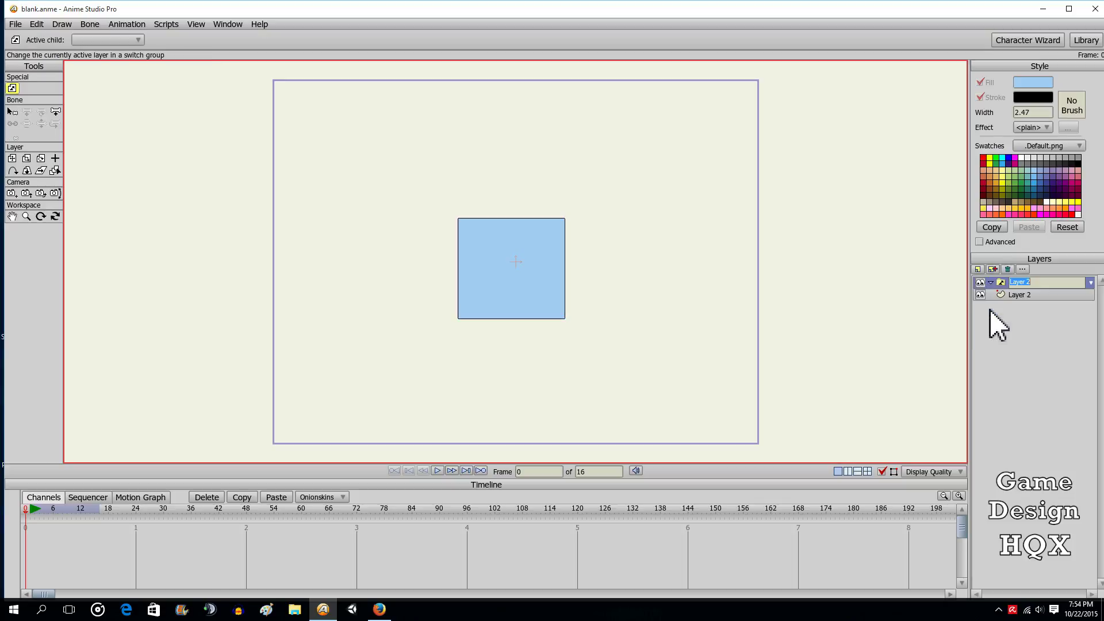
{"action": "left_click", "coordinate": [1028, 295]}
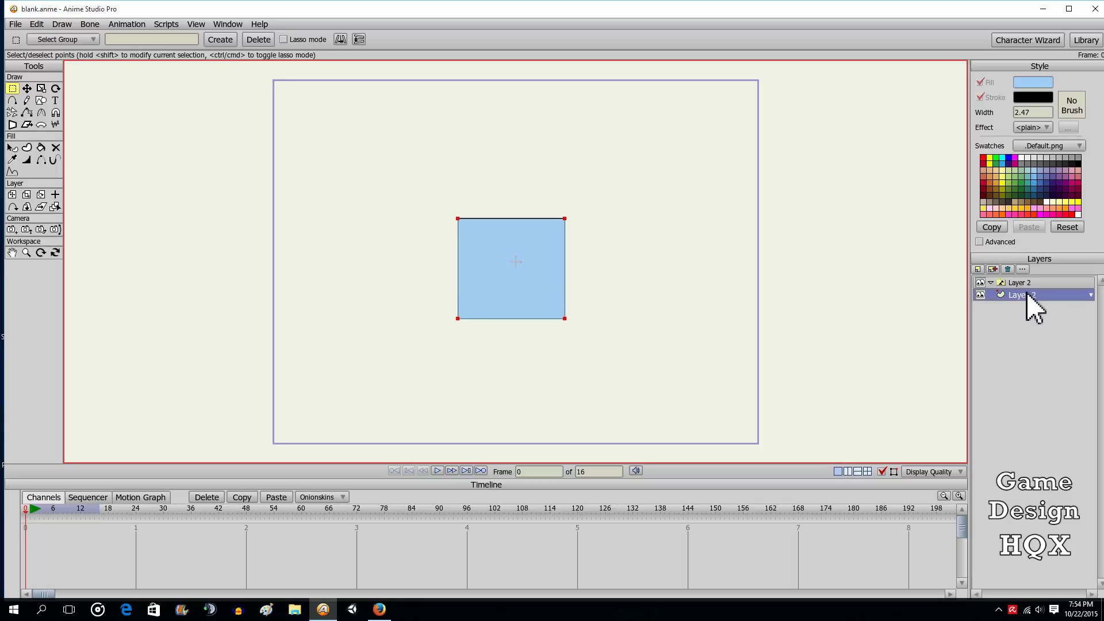
{"action": "left_click", "coordinate": [1023, 283]}
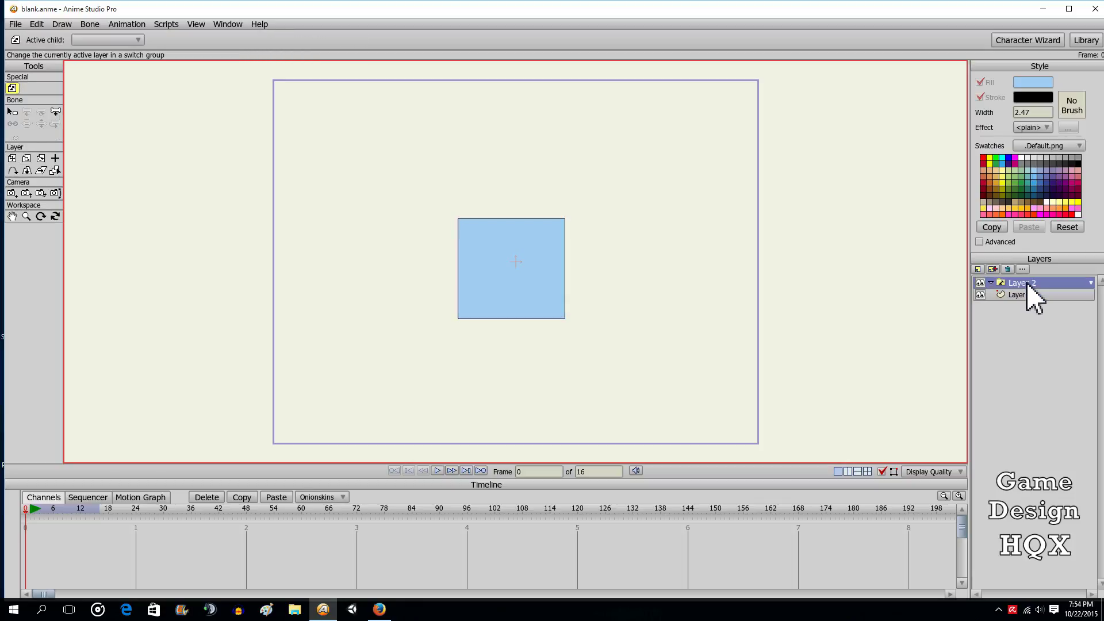
Add a Vector layer and nest it inside the Switch layer
{"action": "left_click", "coordinate": [978, 269]}
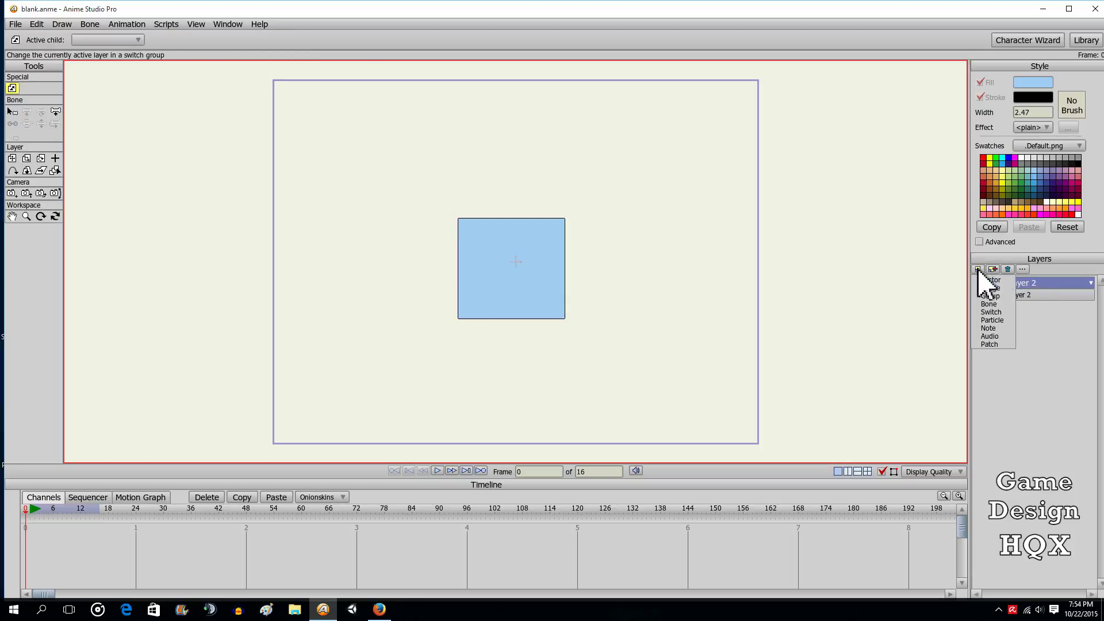
{"action": "left_click", "coordinate": [989, 280]}
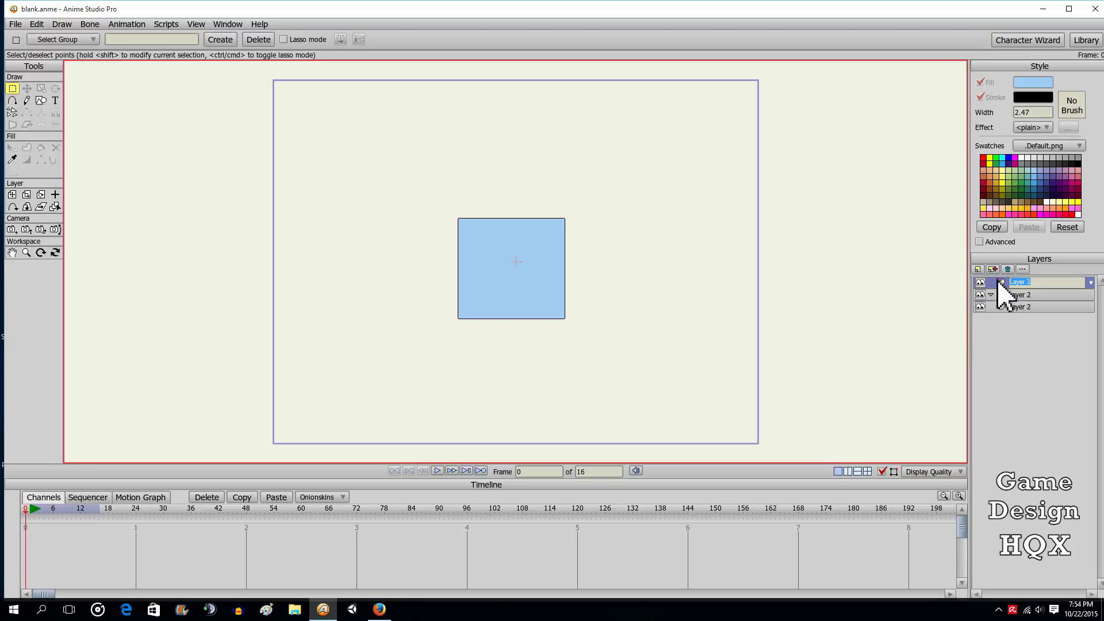
{"action": "left_click_drag", "start_coordinate": [1021, 317], "coordinate": [1024, 320]}
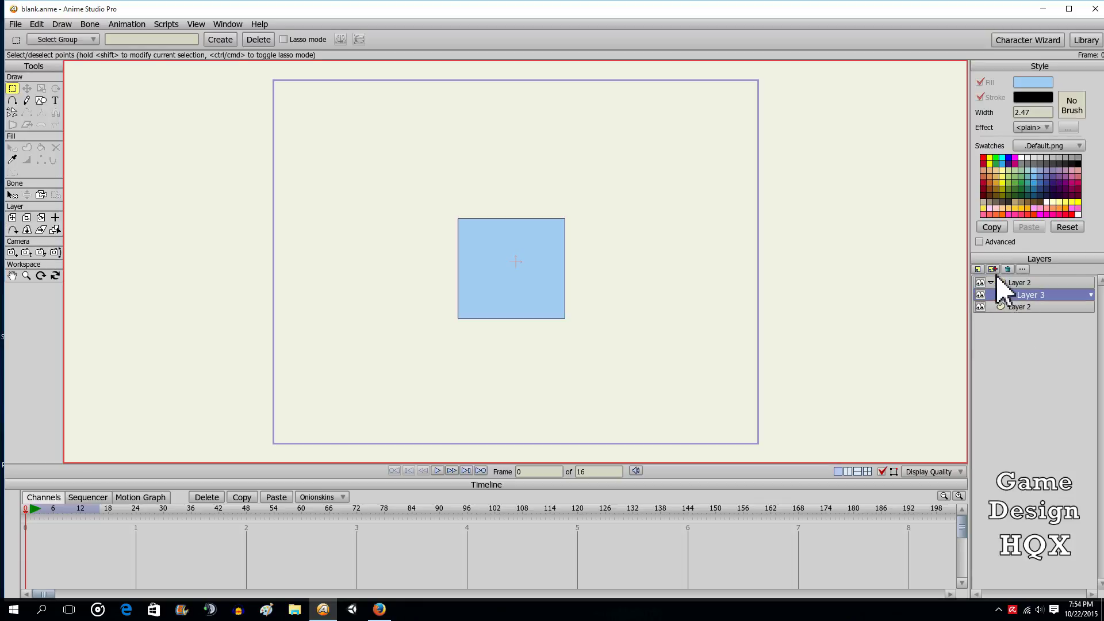
Add a second Vector layer inside the Switch layer
{"action": "left_click", "coordinate": [977, 270]}
{"action": "key", "text": "alt+f"}
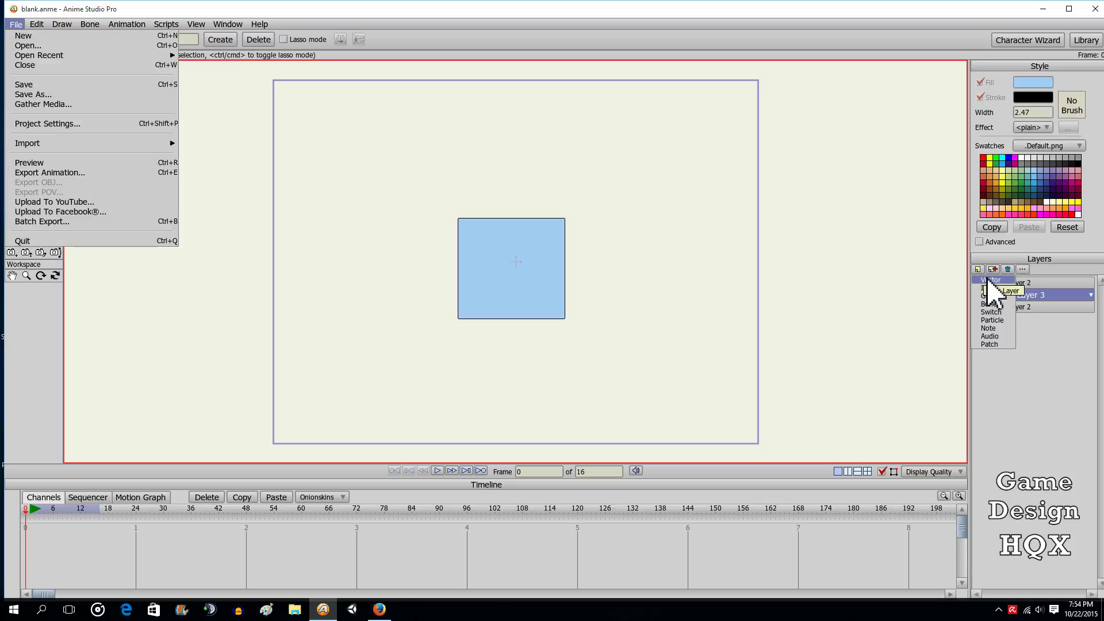
{"action": "key", "text": "Escape"}
{"action": "left_click", "coordinate": [990, 281]}
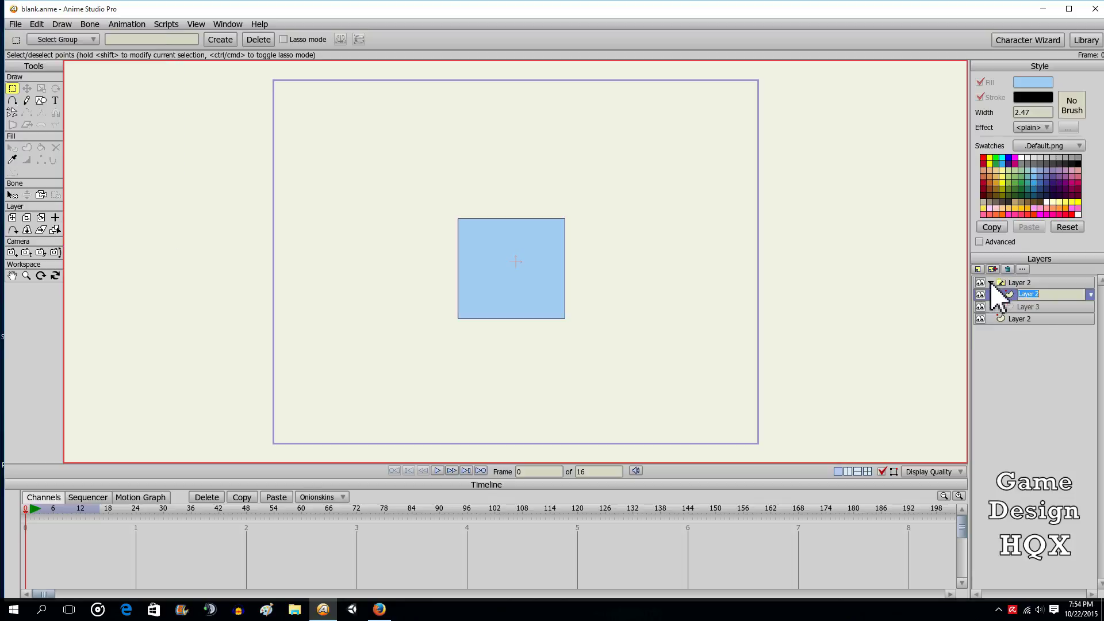
On Layer 3, draw a narrow rectangle as tall as the square just beyond its right edge and fill it light blue
{"action": "left_click", "coordinate": [1024, 308]}
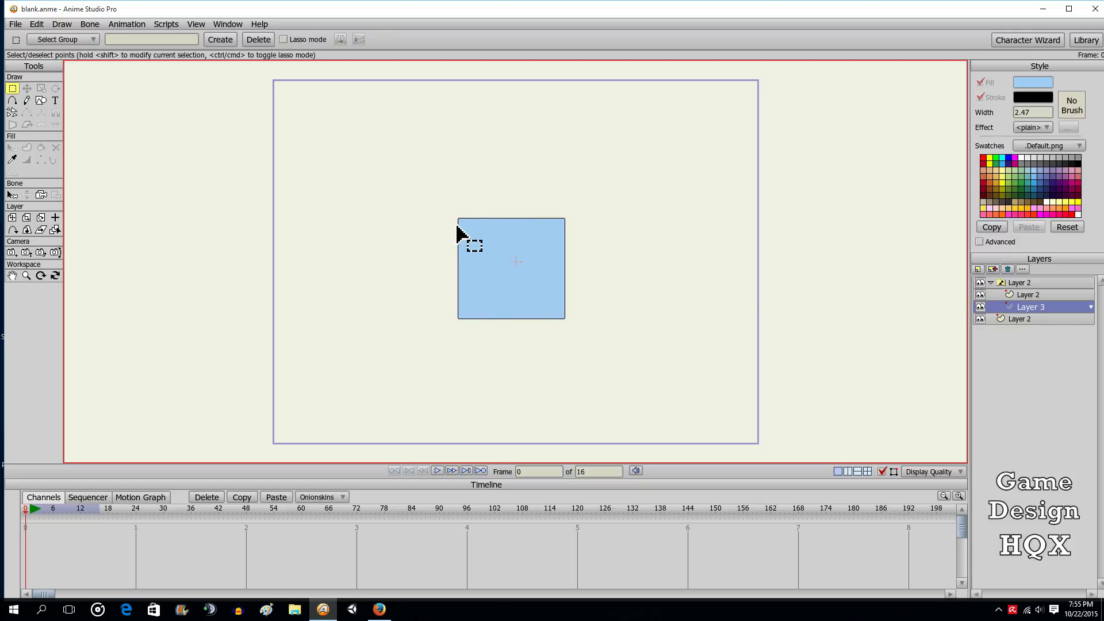
{"action": "left_click", "coordinate": [40, 101]}
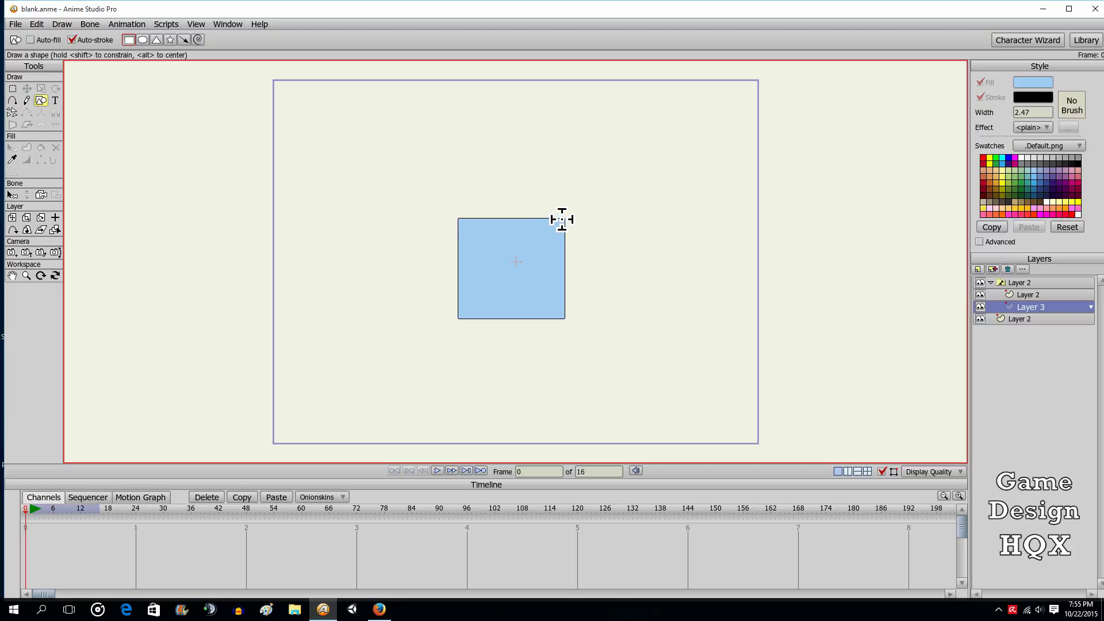
{"action": "left_click_drag", "start_coordinate": [570, 219], "coordinate": [598, 318]}
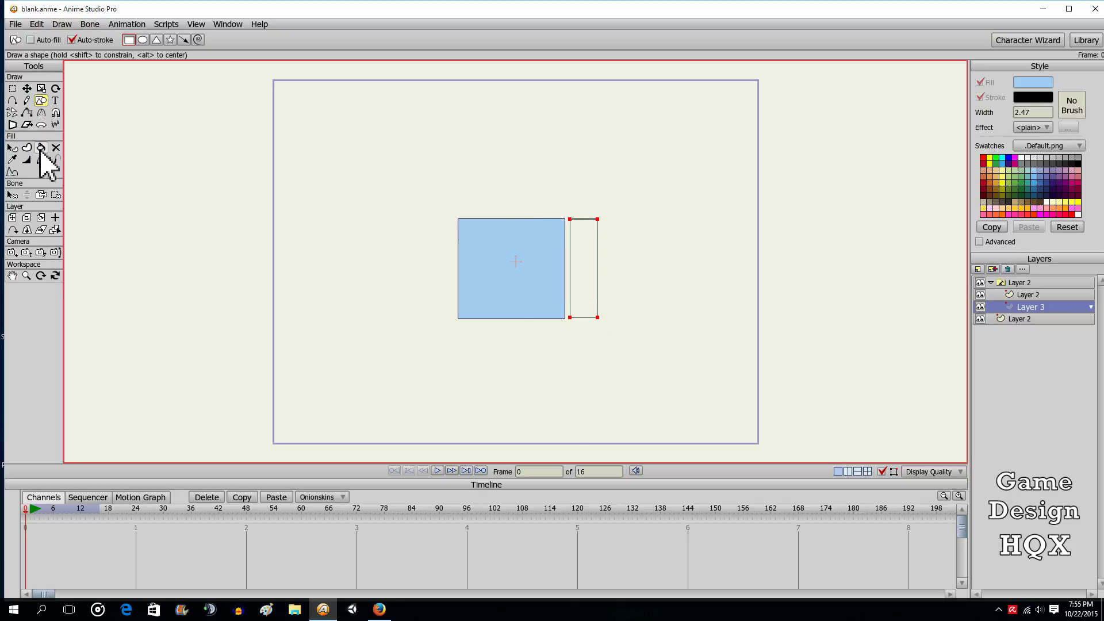
{"action": "left_click", "coordinate": [41, 148]}
{"action": "left_click", "coordinate": [578, 268]}
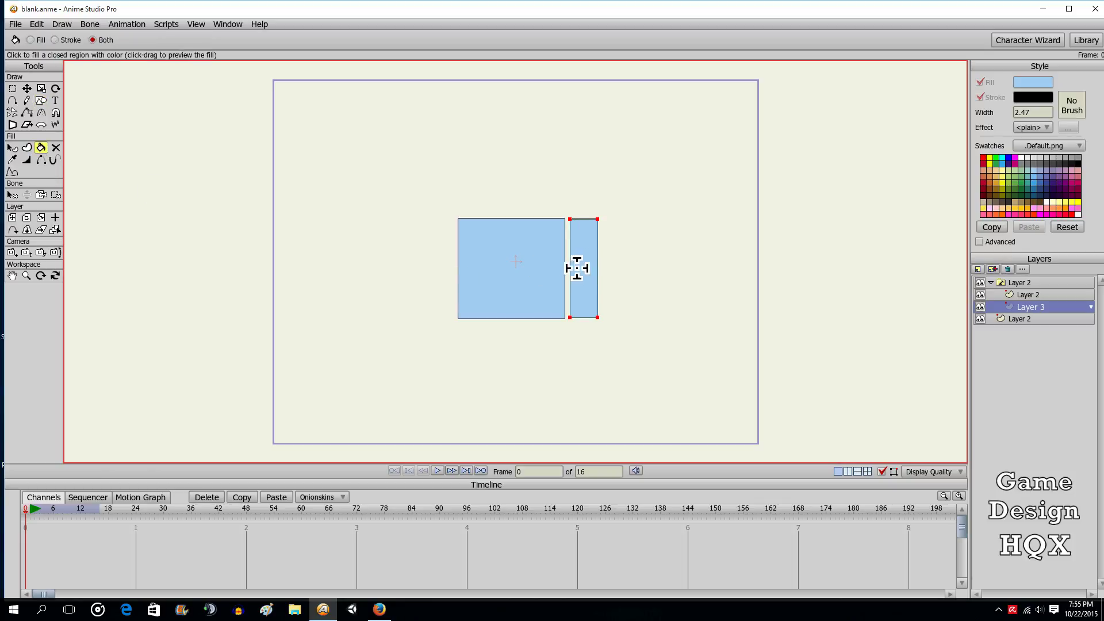
Move the narrow rectangle close against the square's right edge
{"action": "left_click", "coordinate": [28, 88]}
{"action": "scroll", "coordinate": [638, 222], "scroll_direction": "up", "scroll_amount": 2}
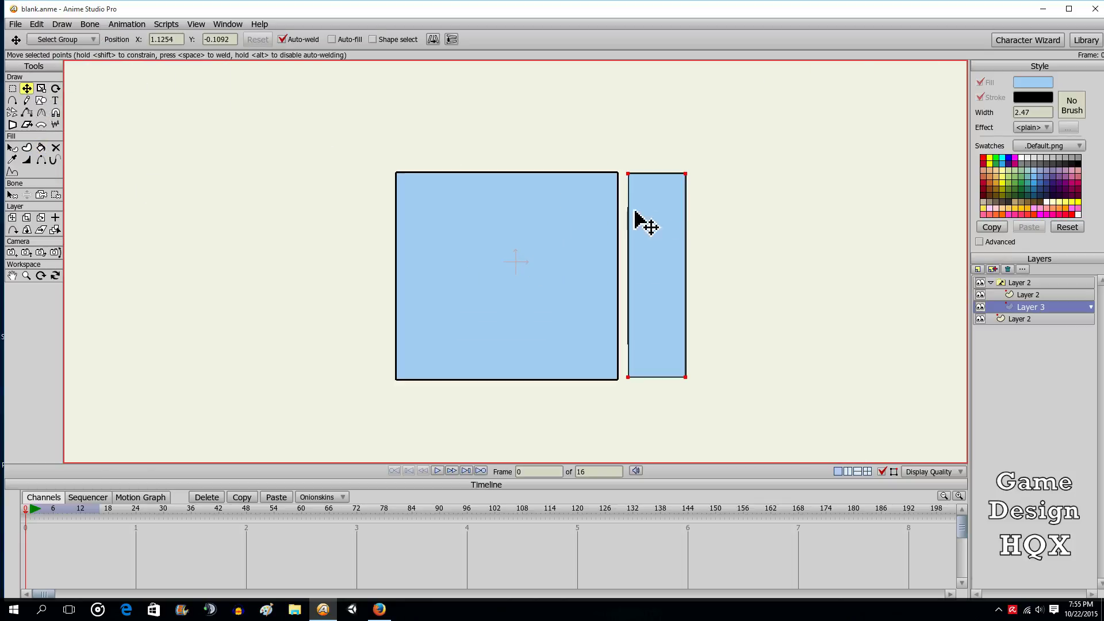
{"action": "left_click_drag", "start_coordinate": [602, 232], "coordinate": [592, 234]}
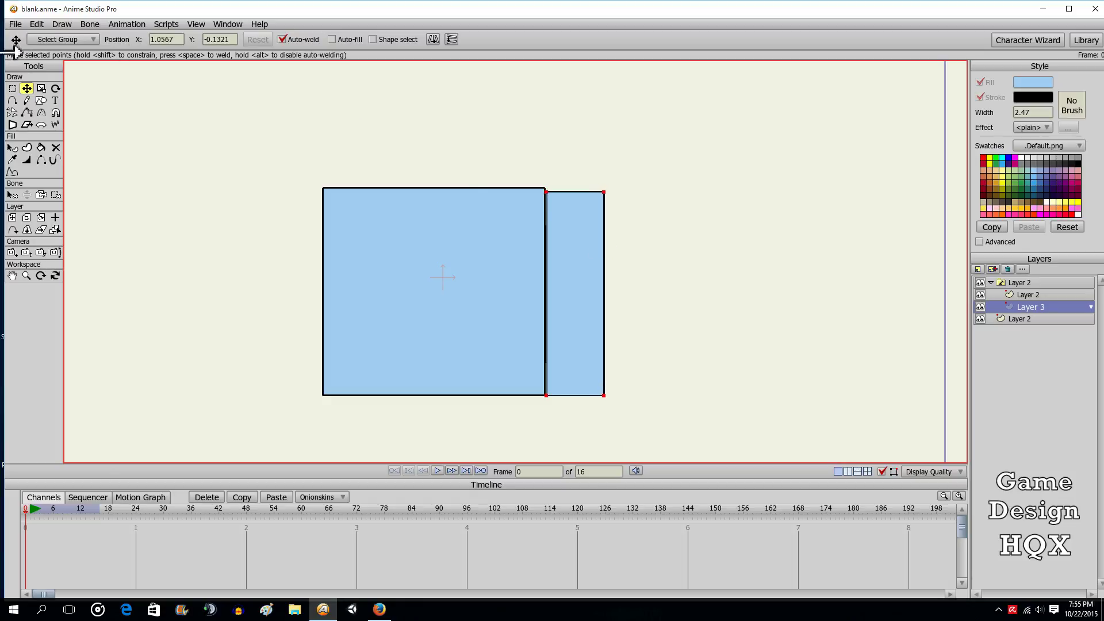
Stretch the narrow rectangle's top edge level with the square's top and shift it flush with the square's right side
{"action": "left_click", "coordinate": [41, 88]}
{"action": "scroll", "coordinate": [545, 234], "scroll_direction": "up", "scroll_amount": 2}
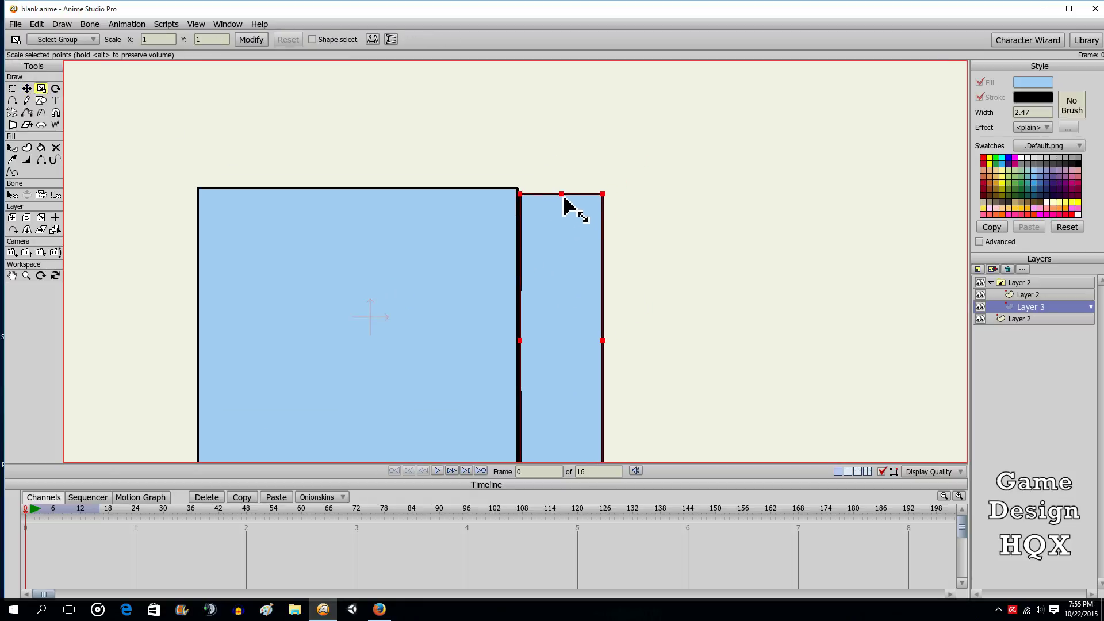
{"action": "left_click_drag", "start_coordinate": [561, 194], "coordinate": [561, 190]}
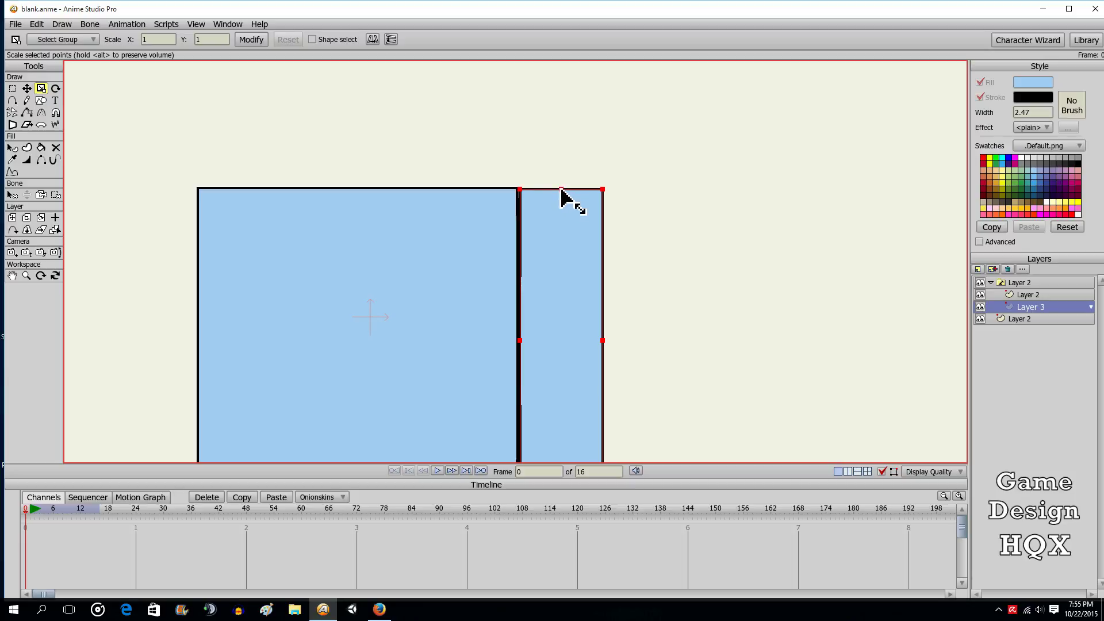
{"action": "left_click", "coordinate": [26, 88]}
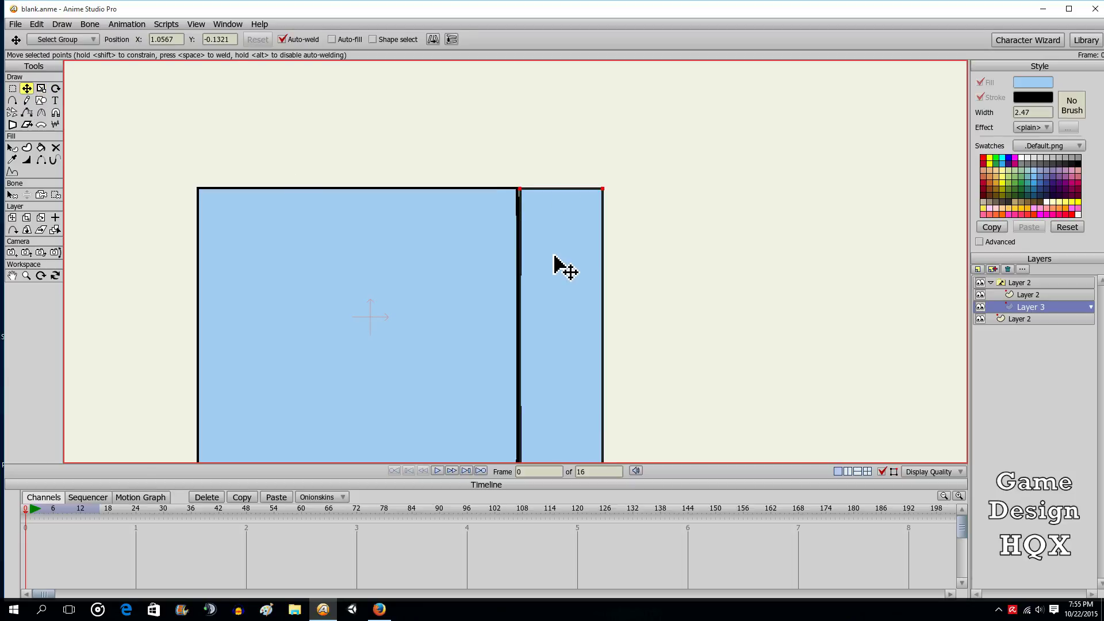
{"action": "left_click_drag", "start_coordinate": [552, 258], "coordinate": [549, 258]}
{"action": "scroll", "coordinate": [562, 262], "scroll_direction": "down", "scroll_amount": 2}
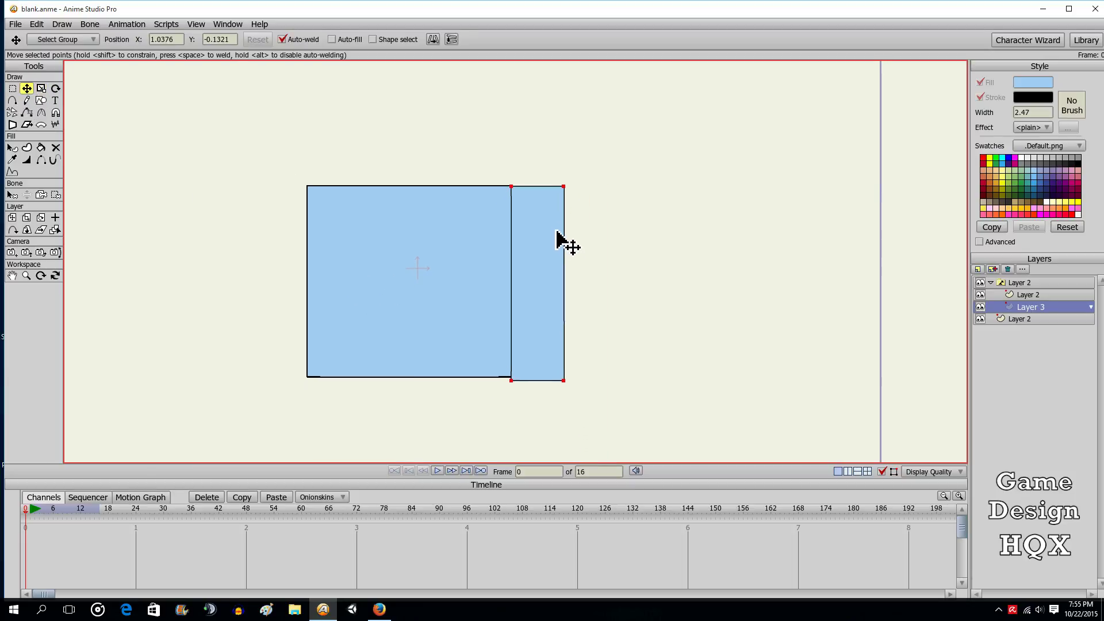
Adjust the narrow rectangle so its top and bottom edges line up with the square's, and deselect its points
{"action": "scroll", "coordinate": [558, 233], "scroll_direction": "up", "scroll_amount": 2}
{"action": "left_click", "coordinate": [41, 88]}
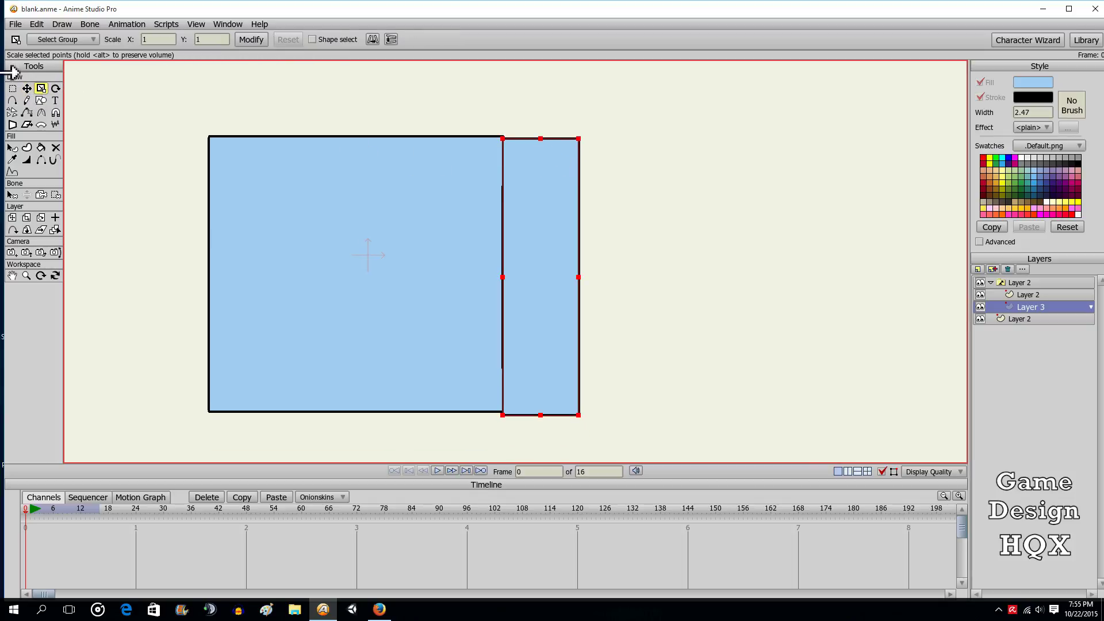
{"action": "left_click", "coordinate": [26, 88]}
{"action": "left_click_drag", "start_coordinate": [552, 233], "coordinate": [555, 230]}
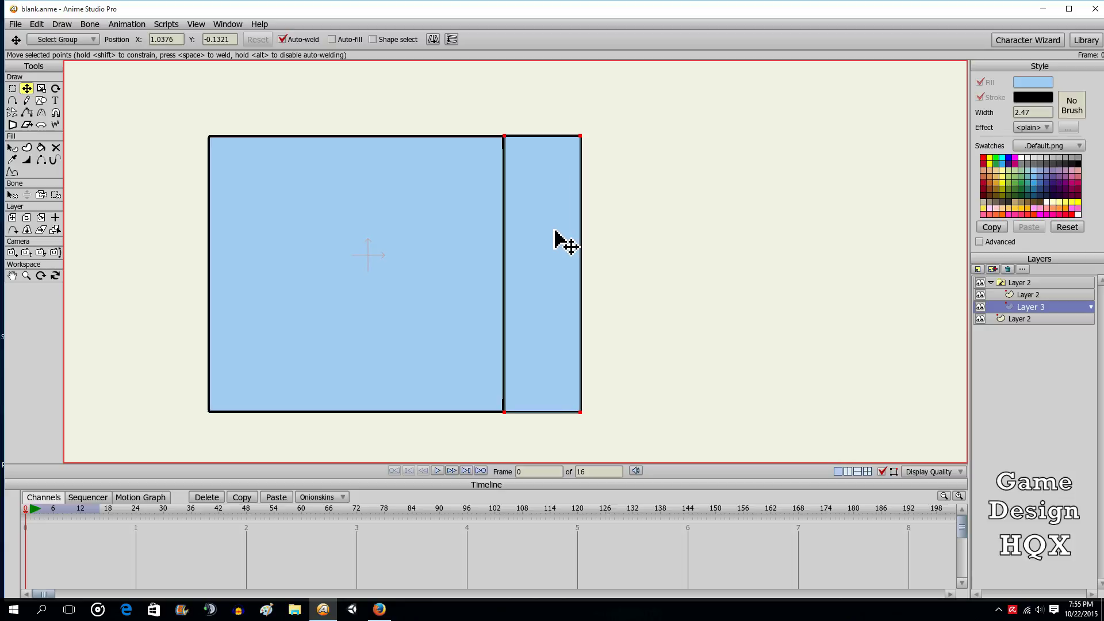
{"action": "left_click", "coordinate": [12, 88]}
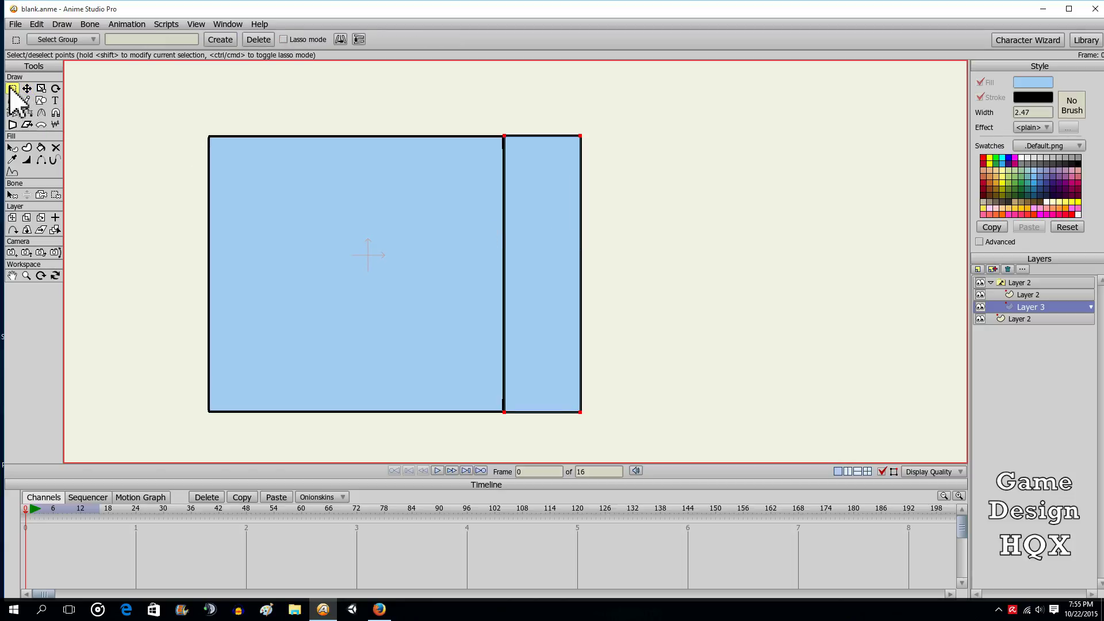
{"action": "left_click_drag", "start_coordinate": [135, 128], "coordinate": [285, 129]}
{"action": "scroll", "coordinate": [288, 143], "scroll_direction": "up", "scroll_amount": 1}
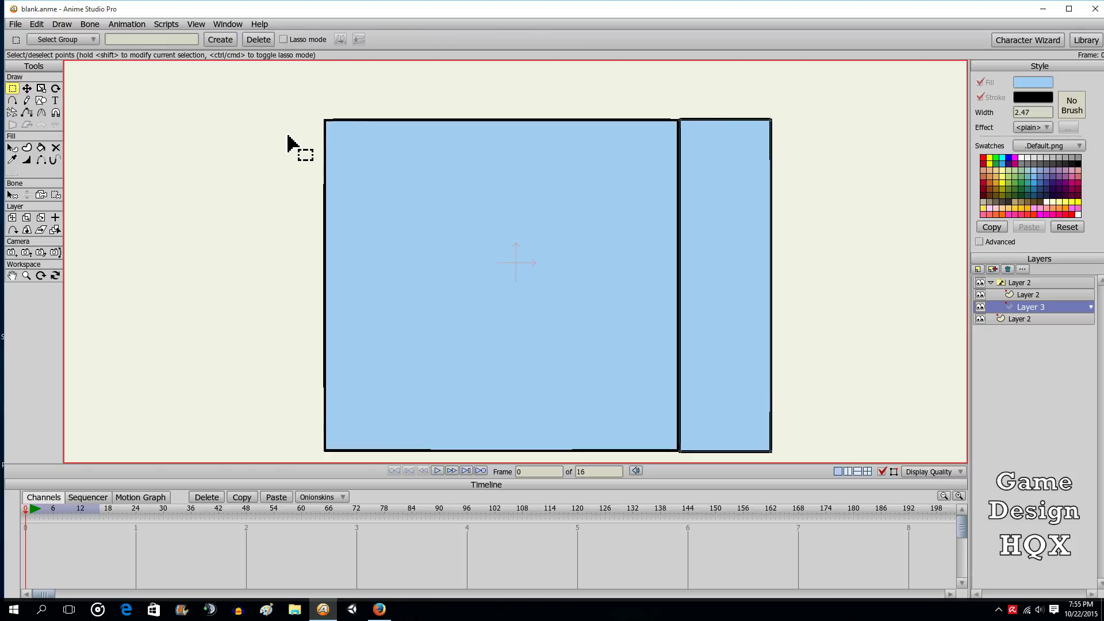
{"action": "scroll", "coordinate": [293, 149], "scroll_direction": "down", "scroll_amount": 3}
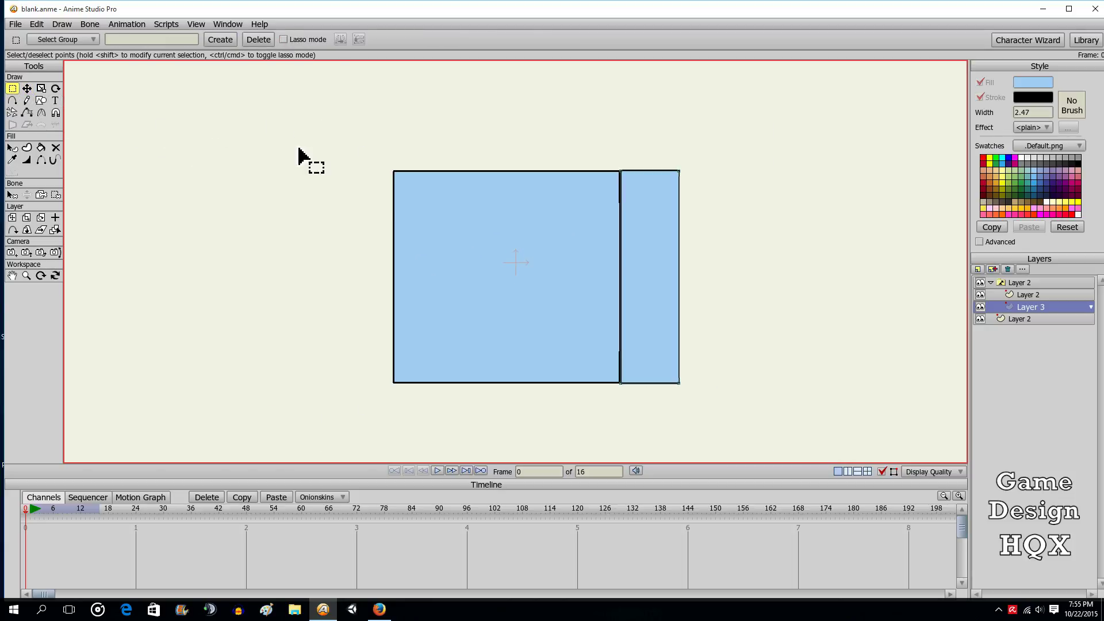
On the square's own Layer 2, move the top-left corner down and the bottom-left corner up to taper the left side
{"action": "left_click", "coordinate": [1056, 321]}
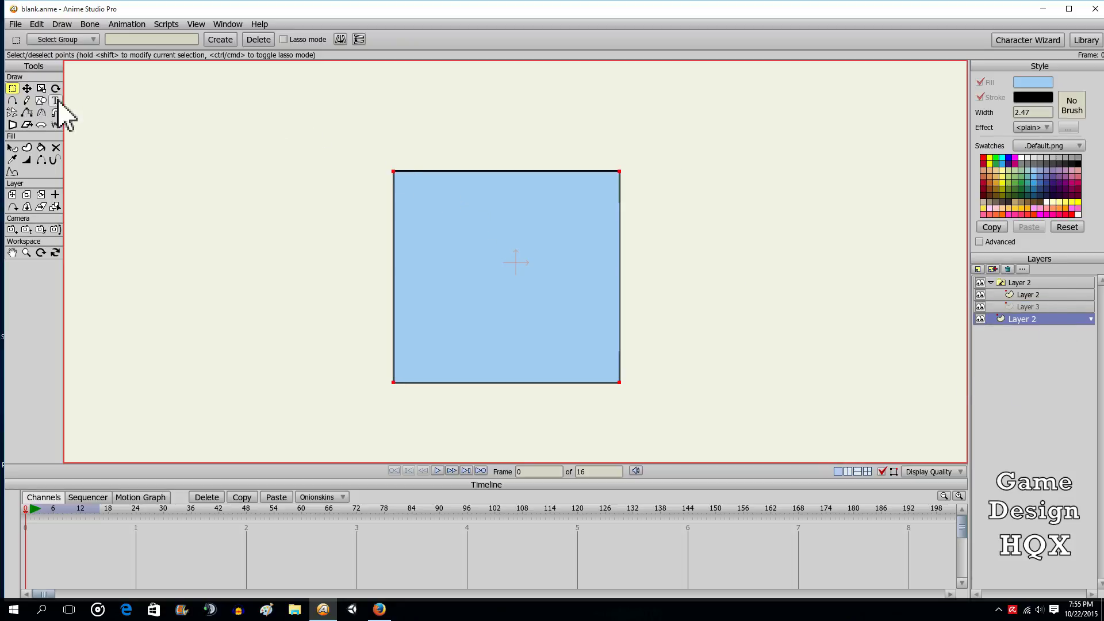
{"action": "left_click", "coordinate": [26, 89]}
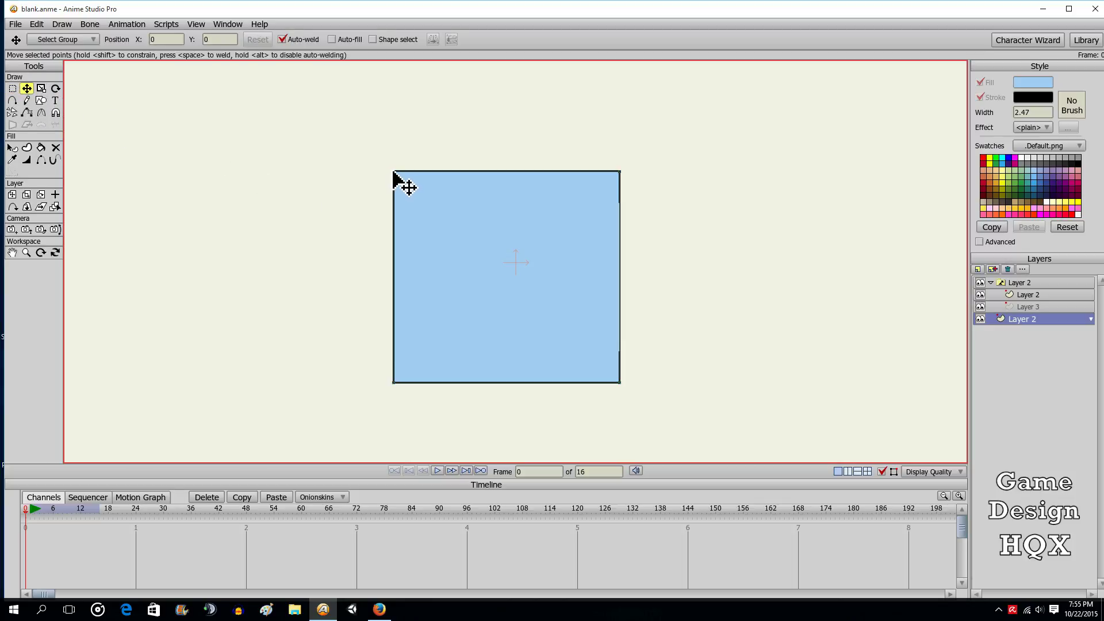
{"action": "left_click_drag", "start_coordinate": [394, 172], "coordinate": [394, 223]}
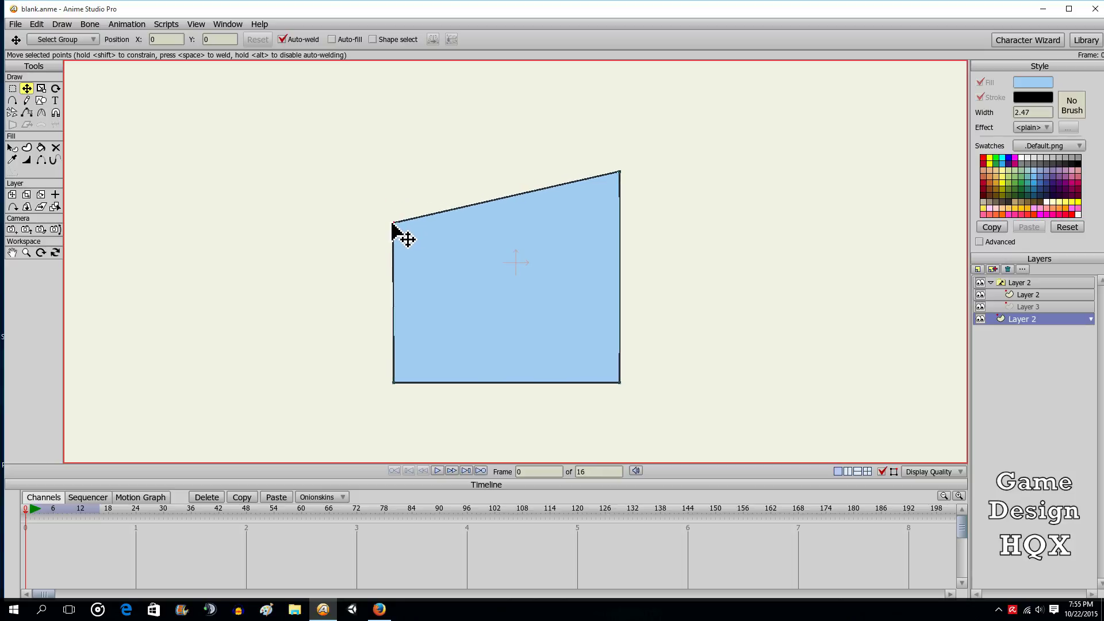
{"action": "left_click", "coordinate": [393, 223]}
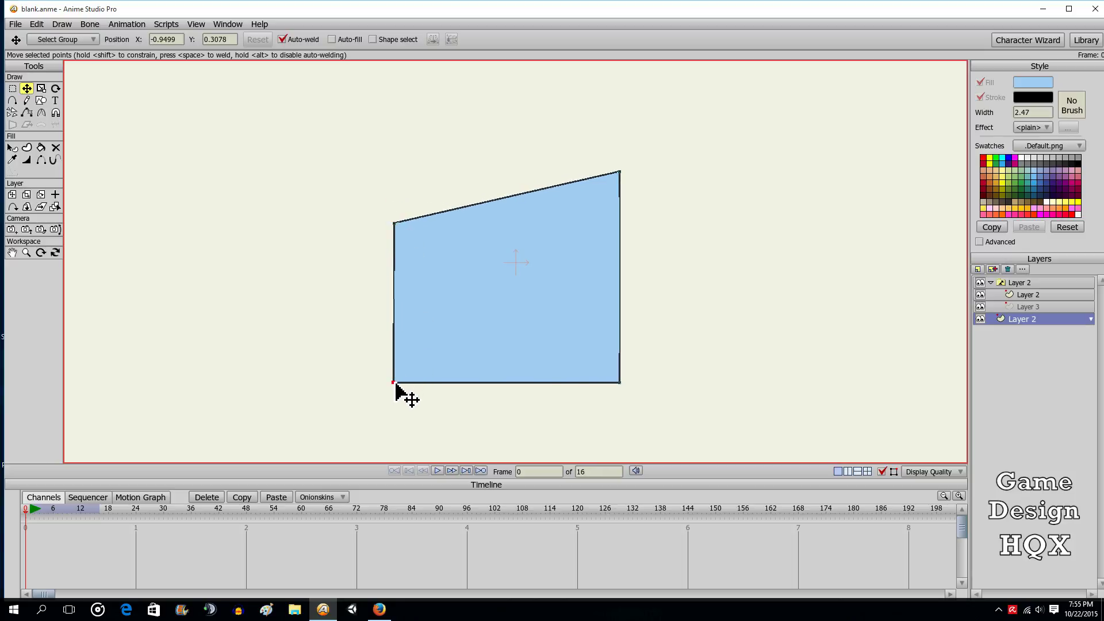
{"action": "left_click_drag", "start_coordinate": [395, 384], "coordinate": [401, 342]}
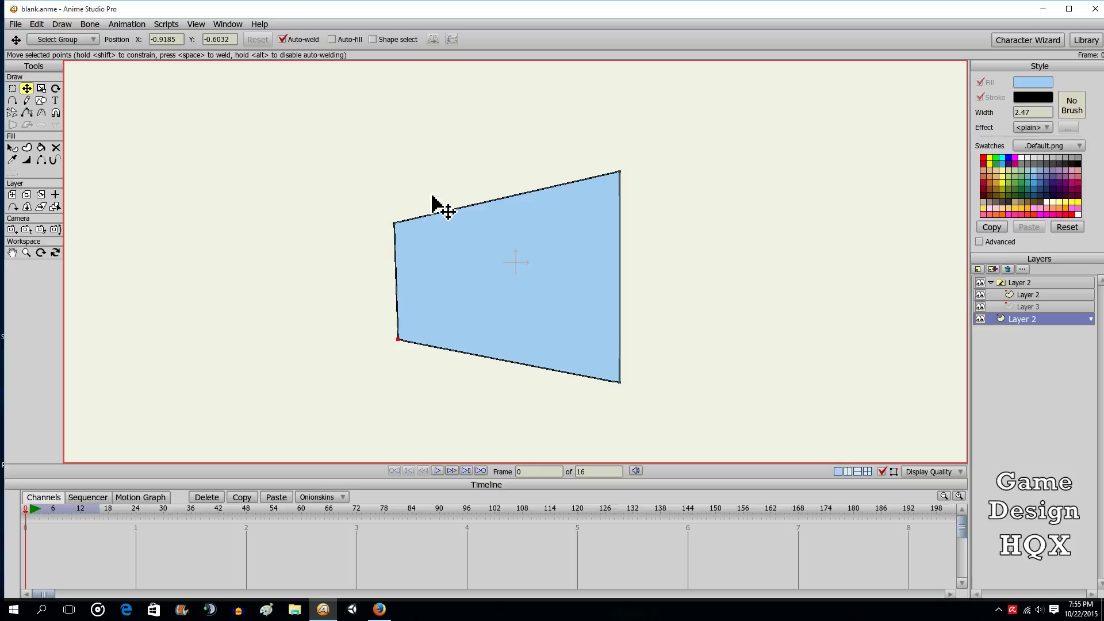
Move the tapered shape's two right-hand corner points left to about half its width and deselect them
{"action": "left_click", "coordinate": [12, 88]}
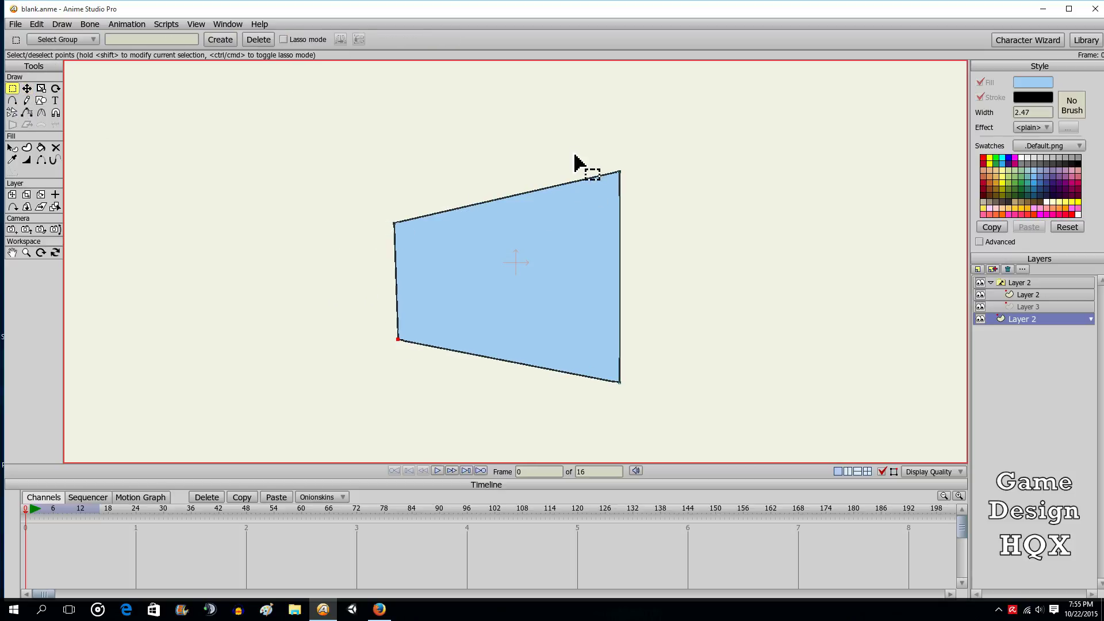
{"action": "left_click_drag", "start_coordinate": [577, 153], "coordinate": [712, 452]}
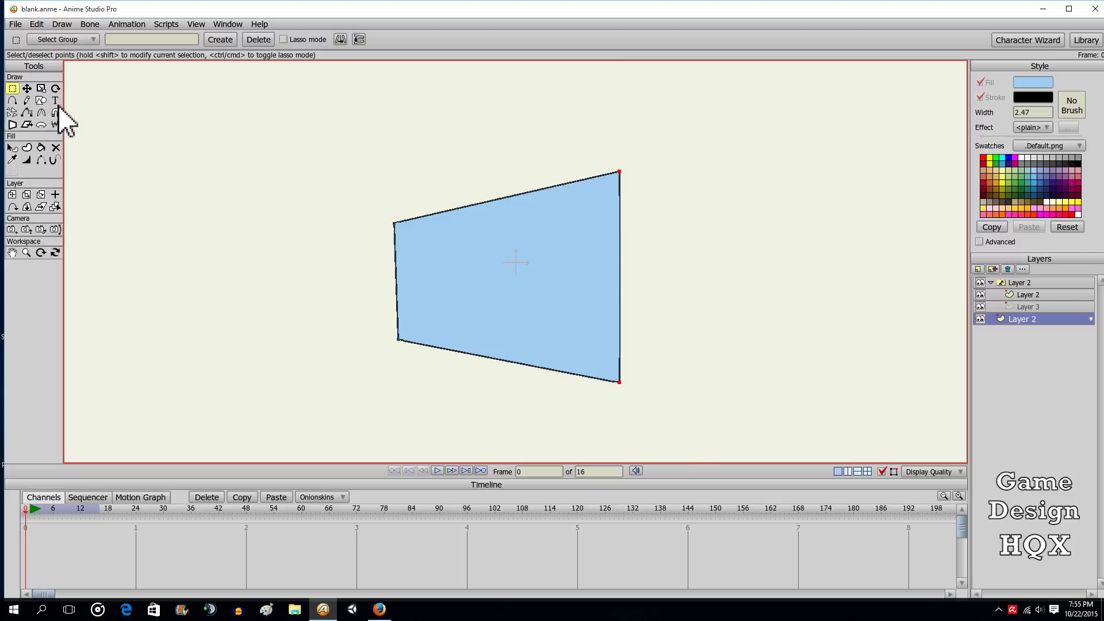
{"action": "left_click", "coordinate": [26, 88]}
{"action": "left_click_drag", "start_coordinate": [521, 186], "coordinate": [397, 184]}
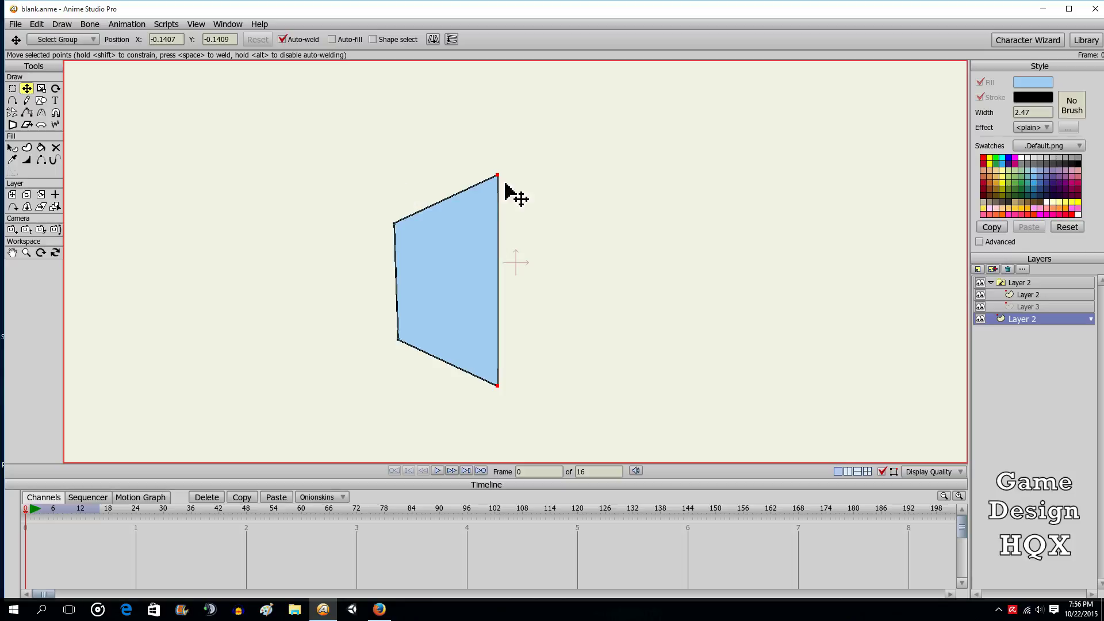
{"action": "left_click", "coordinate": [384, 156]}
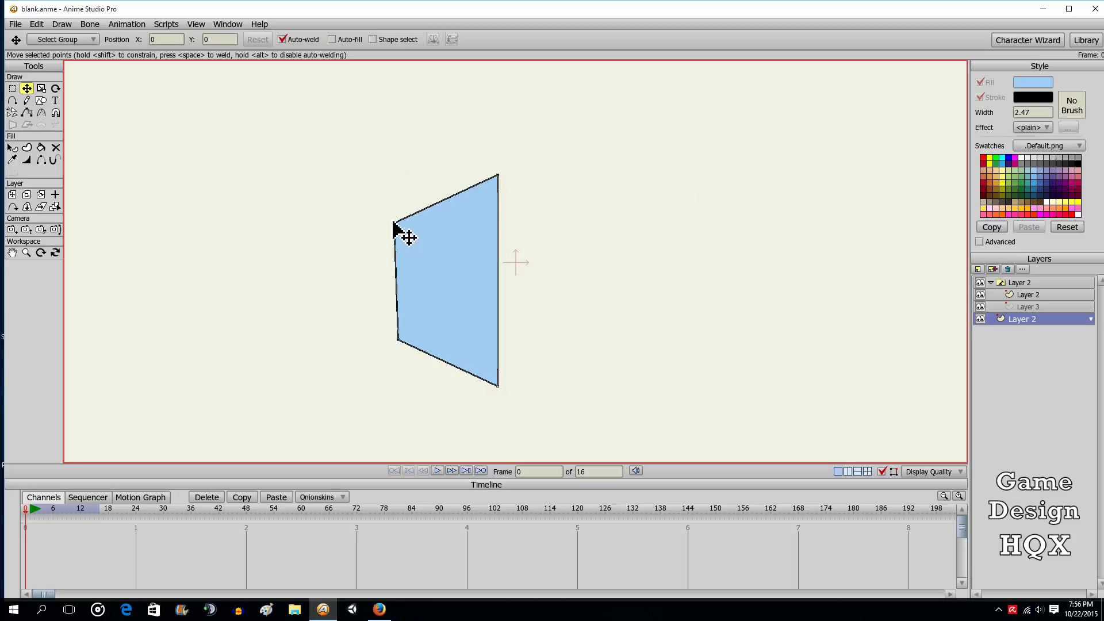
Straighten the tapered shape's left edge, then move Layer 3's narrow rectangle flush against the tapered shape's right edge and deselect it
{"action": "left_click_drag", "start_coordinate": [394, 223], "coordinate": [398, 224]}
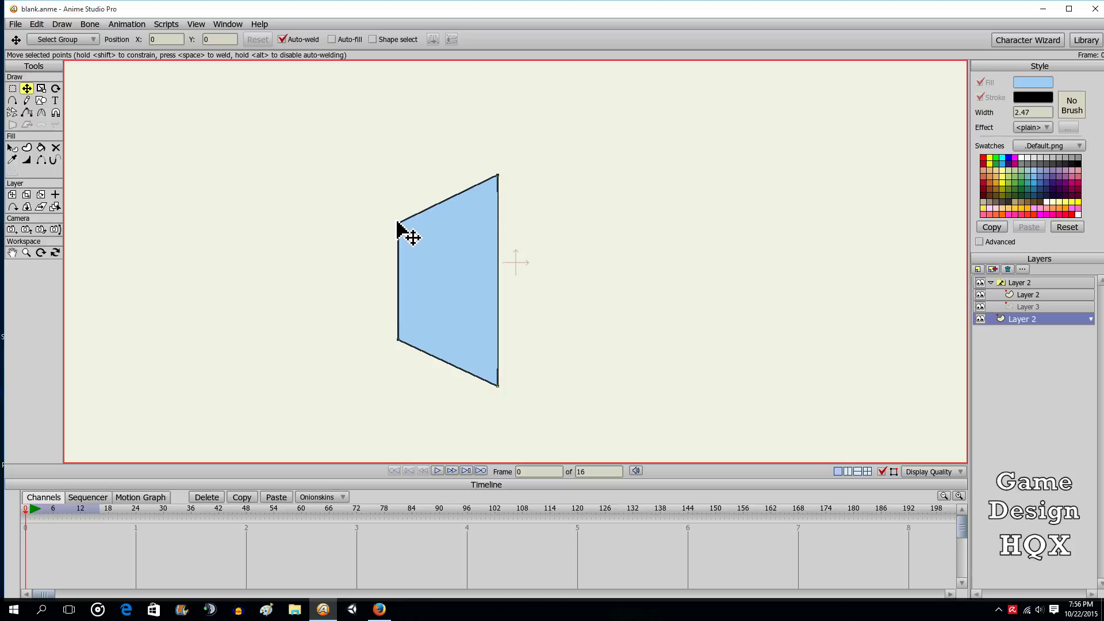
{"action": "left_click", "coordinate": [1021, 294]}
{"action": "left_click", "coordinate": [1025, 306]}
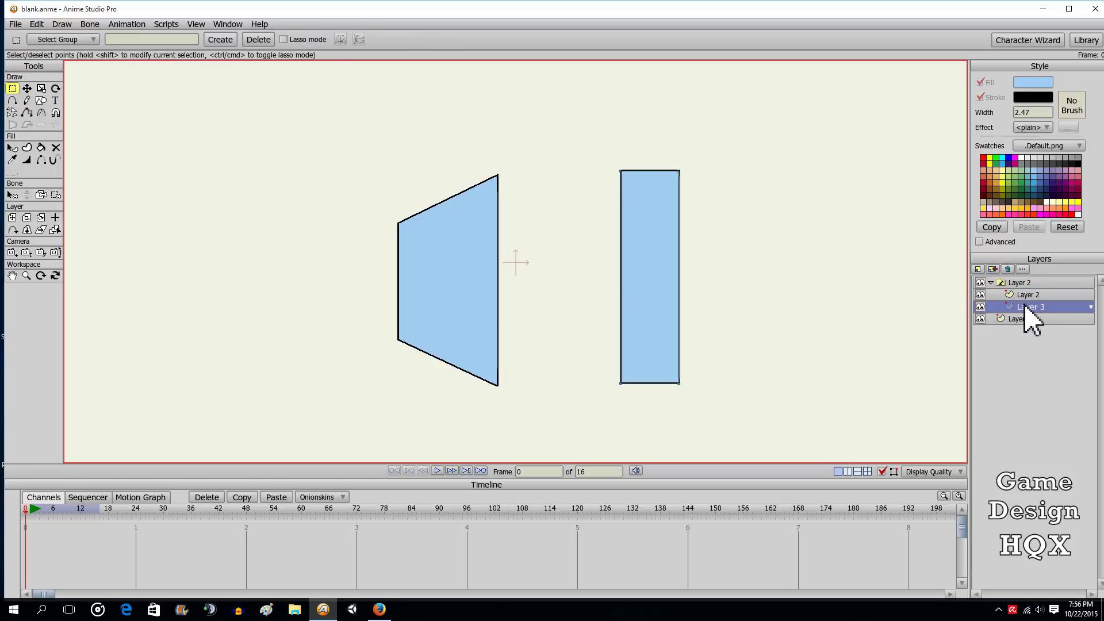
{"action": "left_click", "coordinate": [636, 241]}
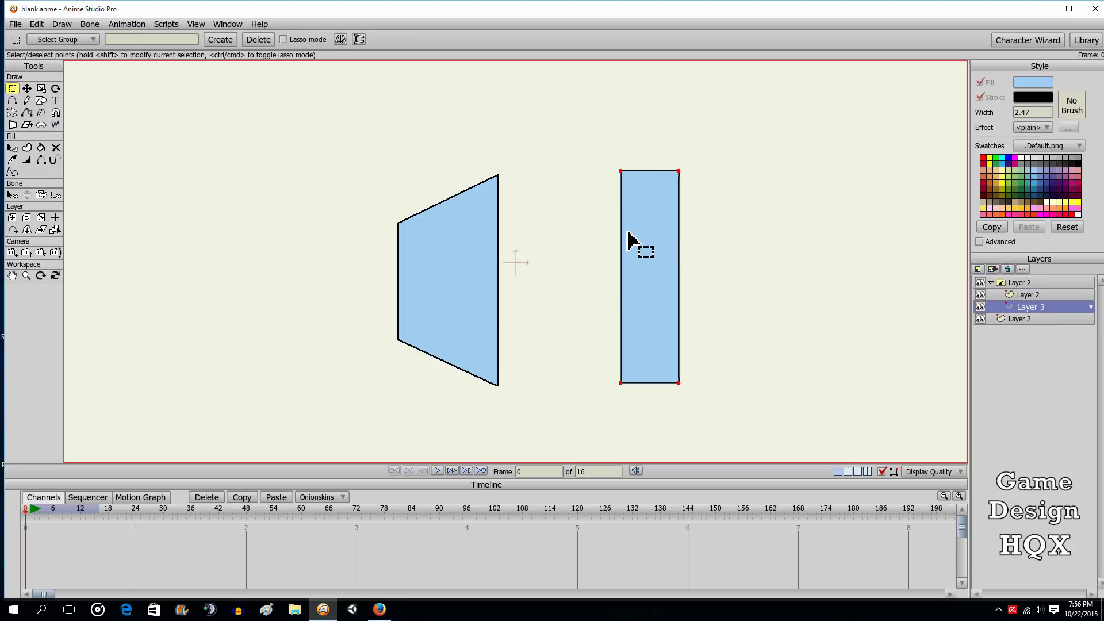
{"action": "left_click", "coordinate": [27, 88]}
{"action": "left_click_drag", "start_coordinate": [616, 222], "coordinate": [497, 226]}
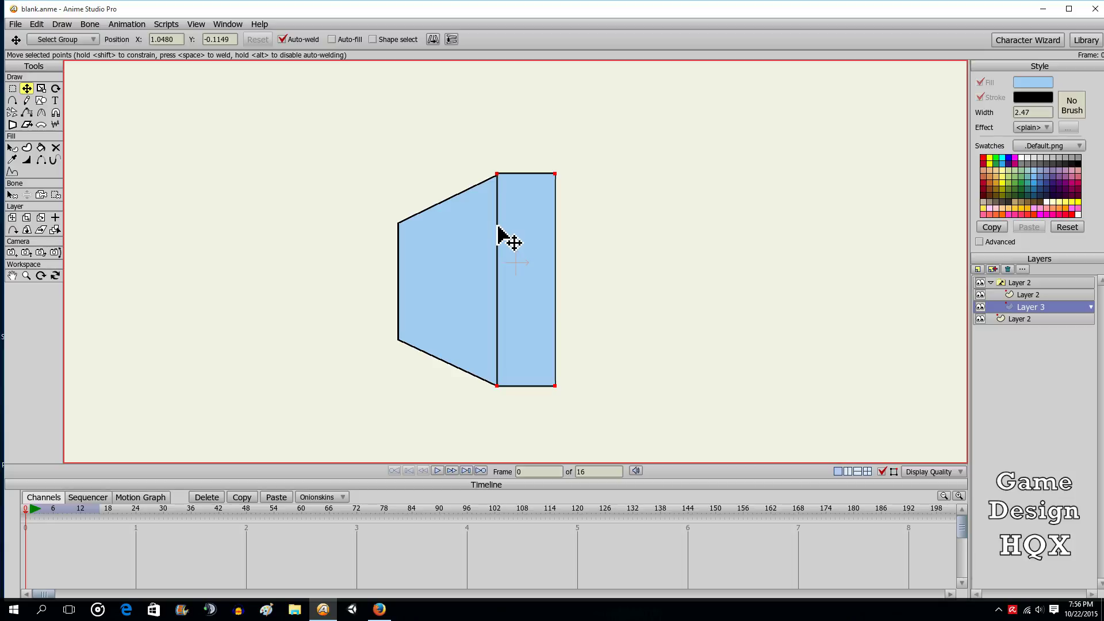
{"action": "left_click", "coordinate": [13, 88]}
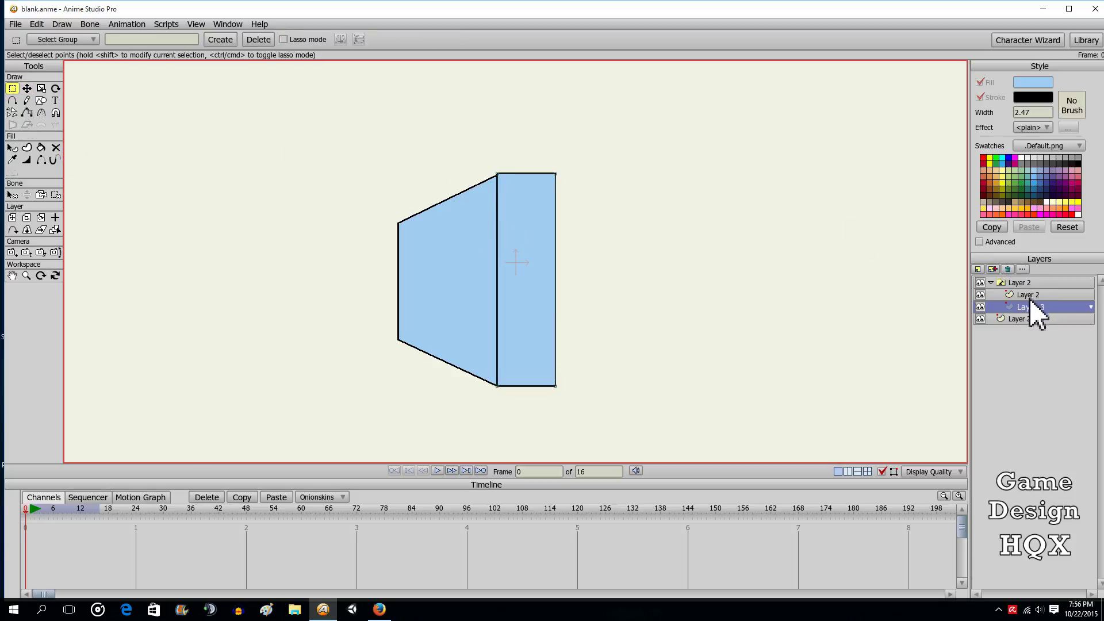
Rename the Switch layer's two child layers: Layer 3 as "right side" and Layer 2 as "left side"
{"action": "left_click", "coordinate": [1091, 308]}
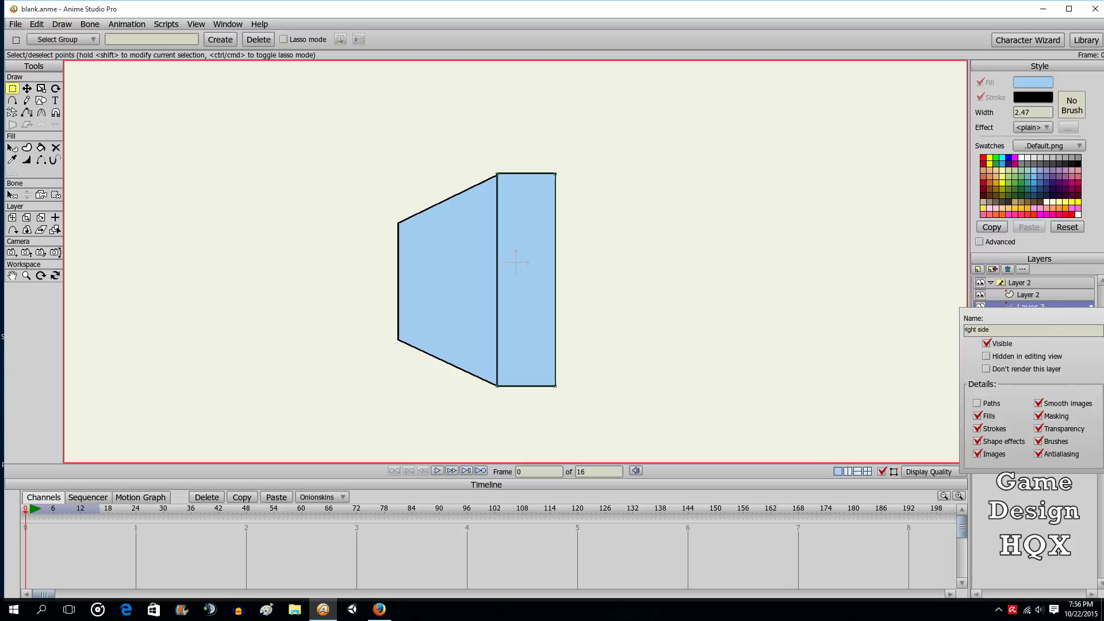
{"action": "key", "text": "Return"}
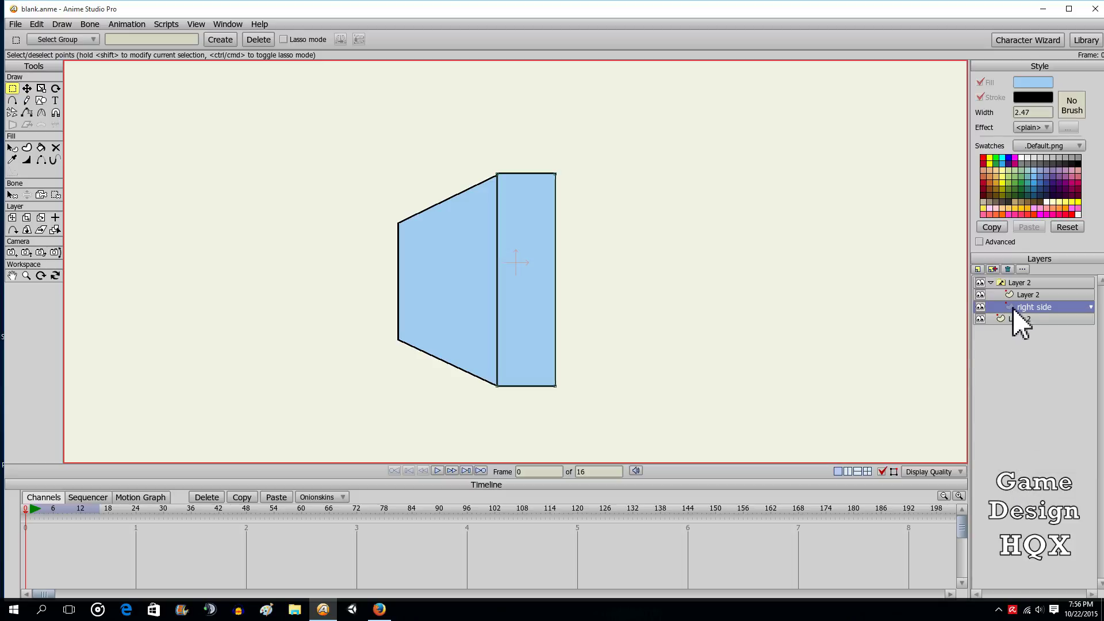
{"action": "left_click", "coordinate": [1031, 295]}
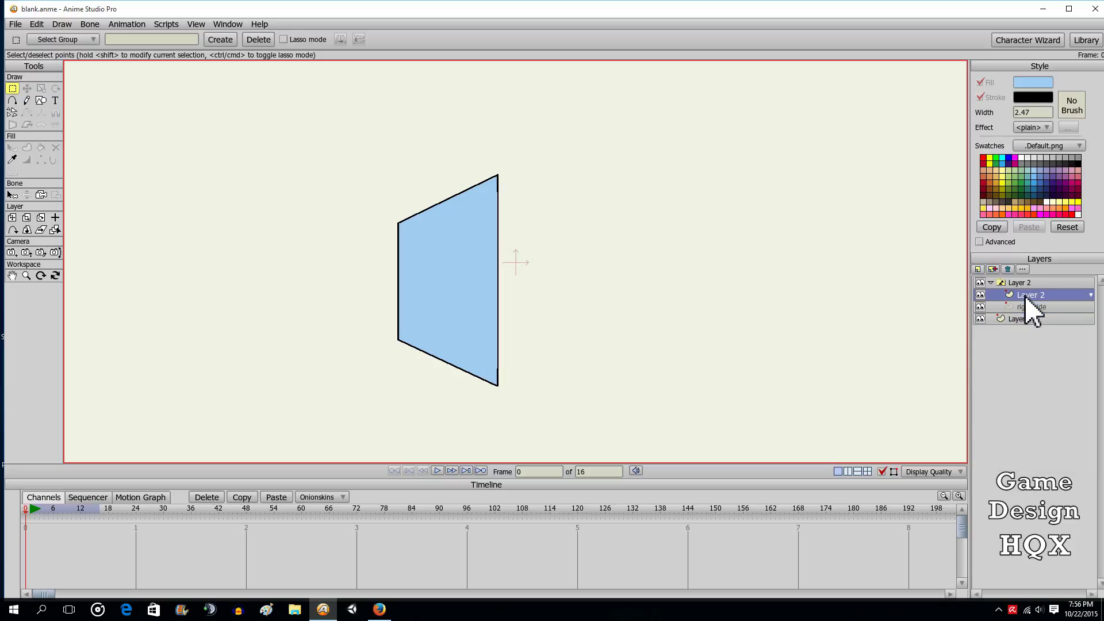
{"action": "left_click", "coordinate": [1090, 296]}
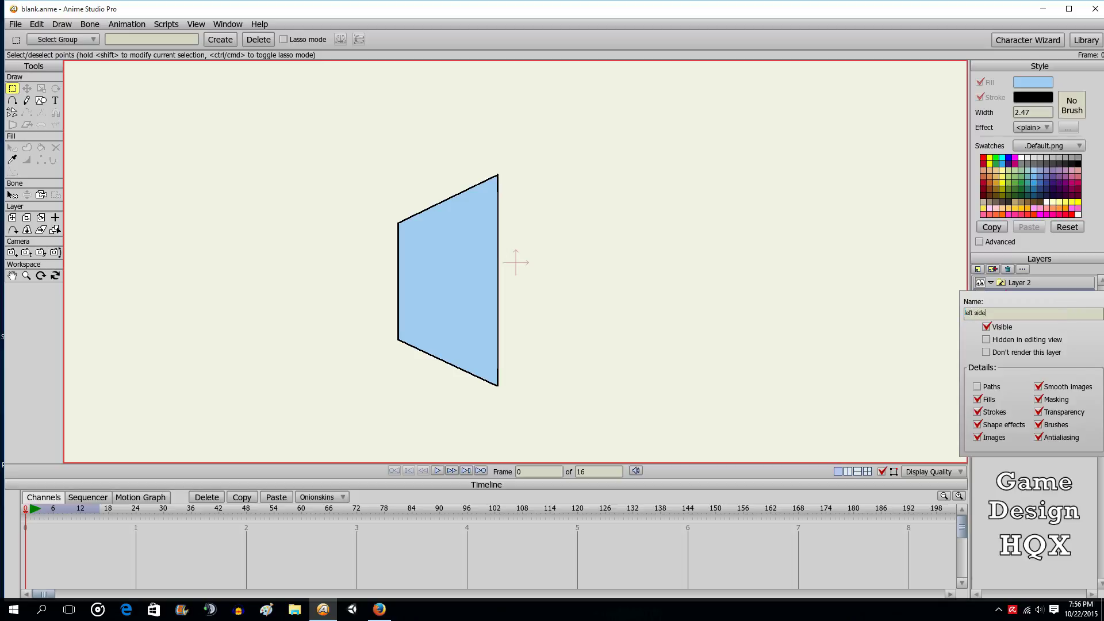
{"action": "key", "text": "Return"}
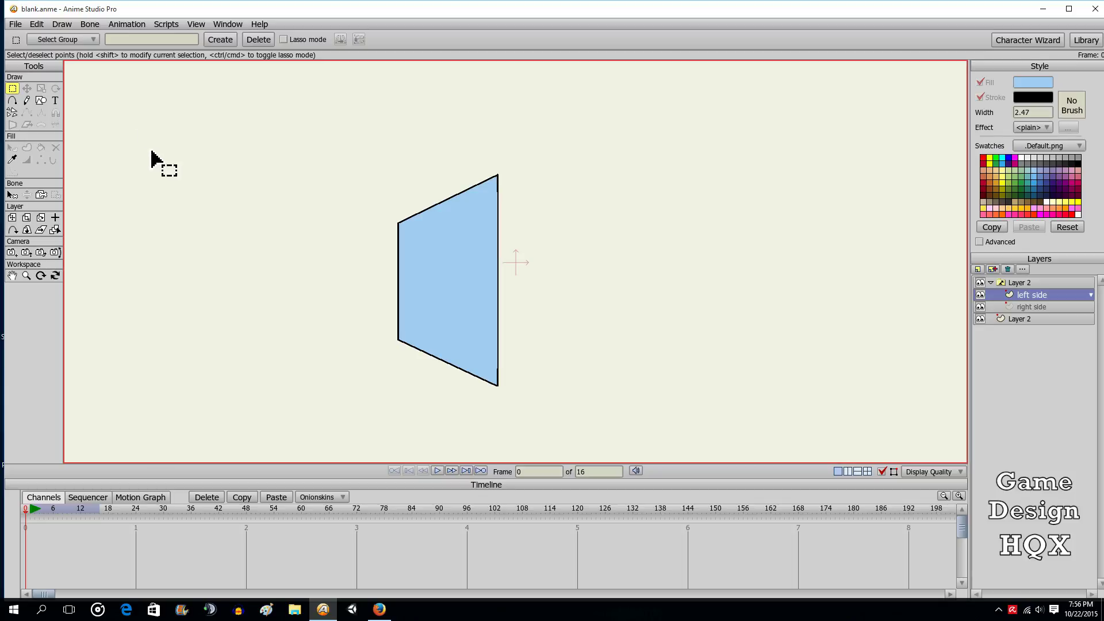
On the right side layer, draw a small rectangle along the tapered shape's left edge, matching its height, and fill it light blue with a black stroke
{"action": "left_click", "coordinate": [1030, 306]}
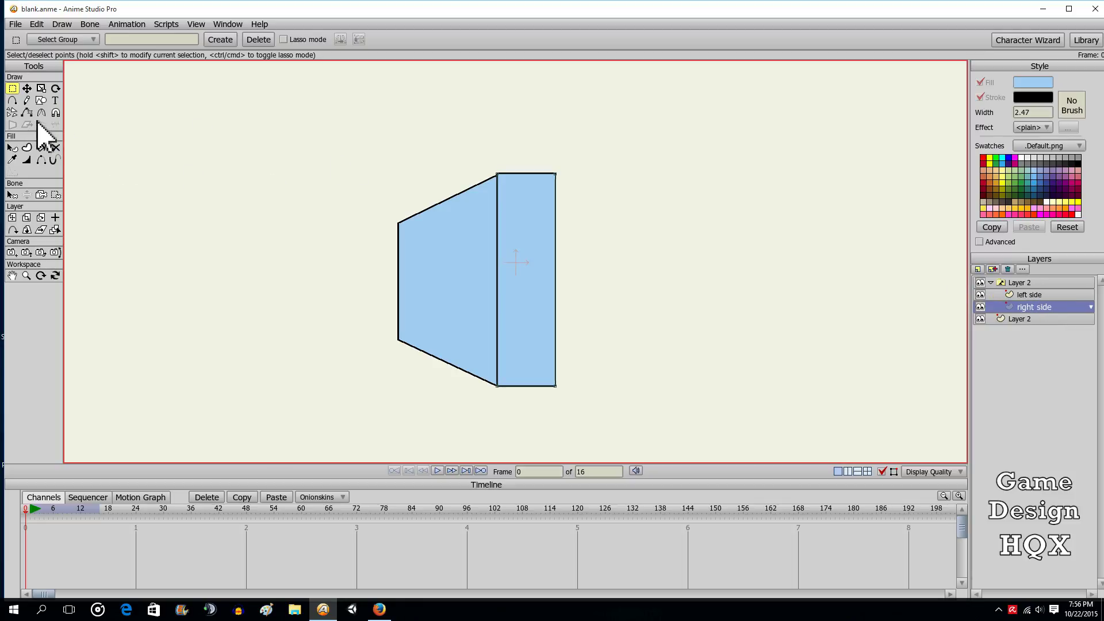
{"action": "left_click", "coordinate": [41, 100]}
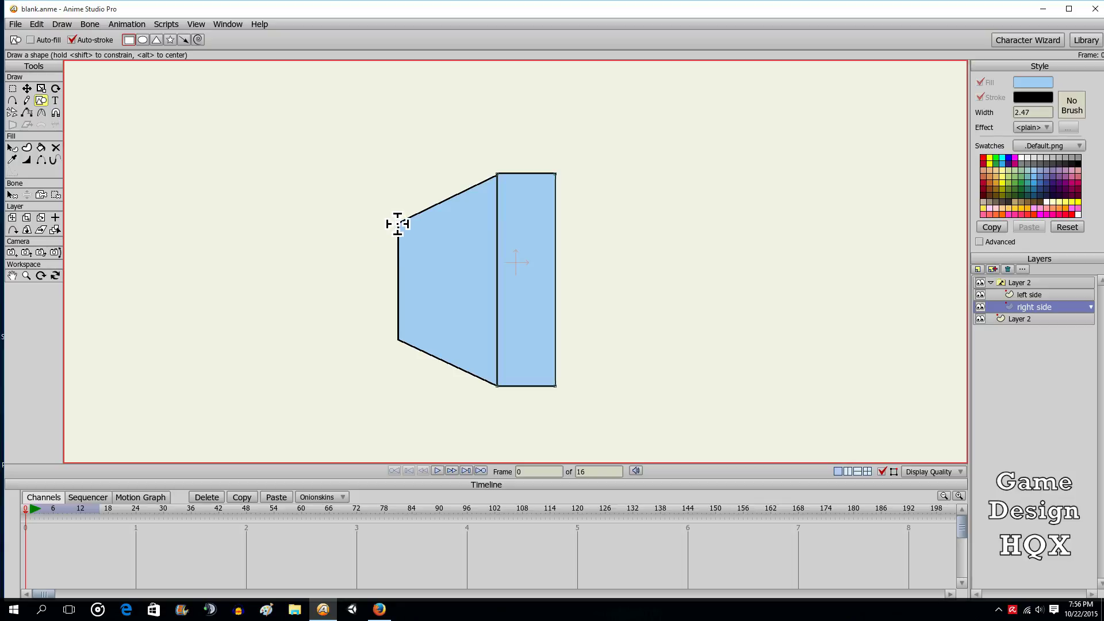
{"action": "mouse_move", "coordinate": [397, 224]}
{"action": "left_mouse_down"}
{"action": "mouse_move", "coordinate": [429, 321]}
{"action": "mouse_move", "coordinate": [448, 340]}
{"action": "left_mouse_up"}
{"action": "scroll", "coordinate": [323, 200], "scroll_direction": "up", "scroll_amount": 3}
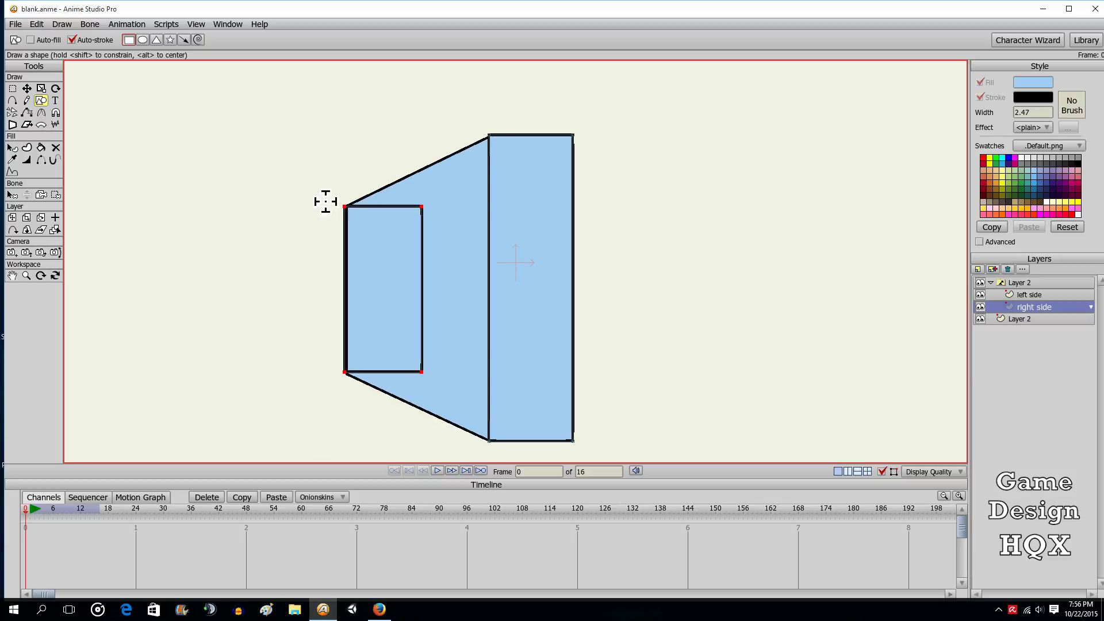
{"action": "left_click", "coordinate": [41, 147]}
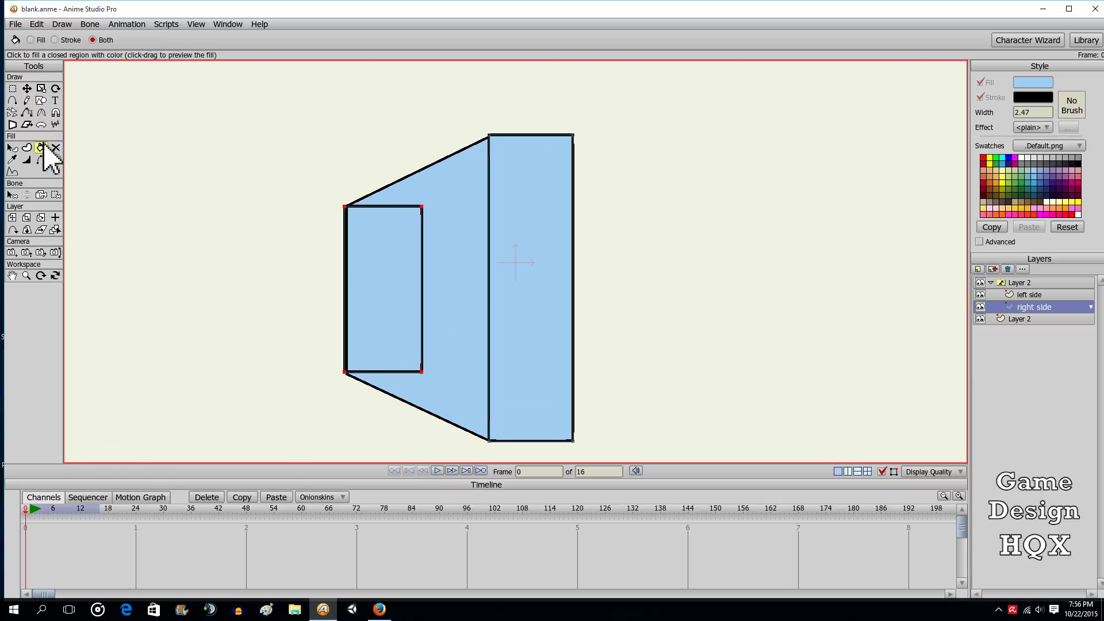
{"action": "left_click", "coordinate": [376, 257]}
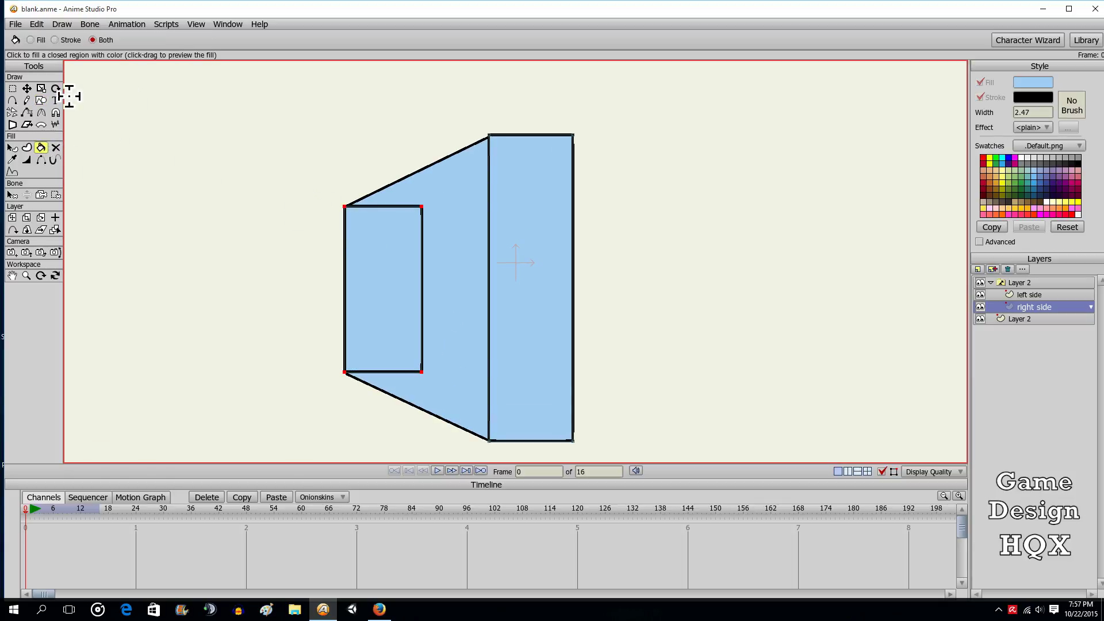
Set the Switch layer's active child to right side
{"action": "left_click", "coordinate": [12, 88]}
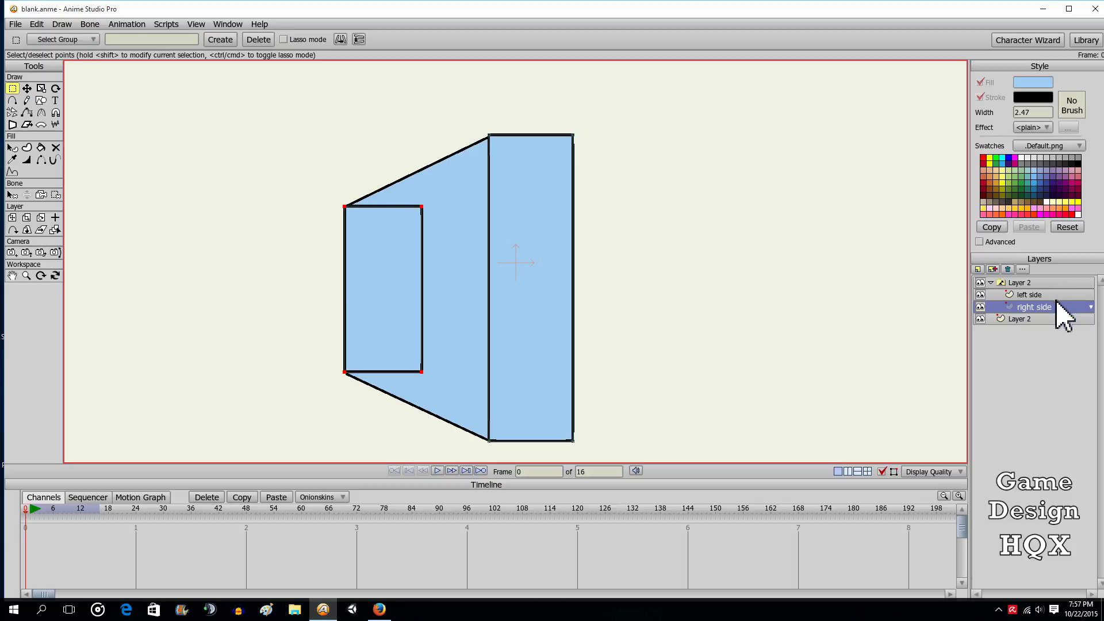
{"action": "right_click", "coordinate": [1058, 282]}
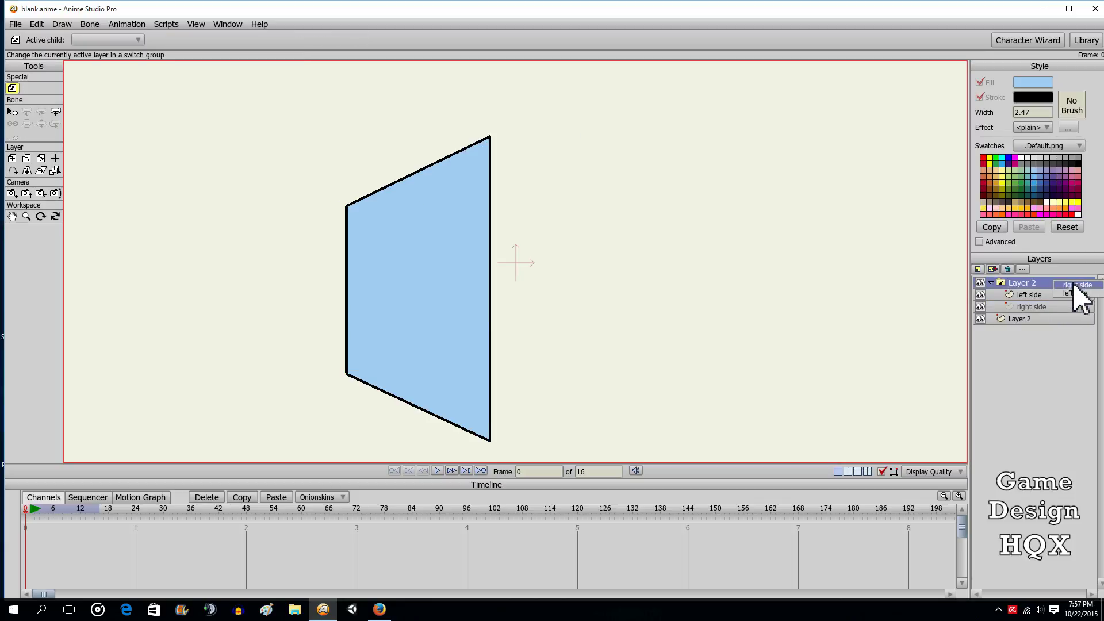
{"action": "left_click", "coordinate": [1074, 286]}
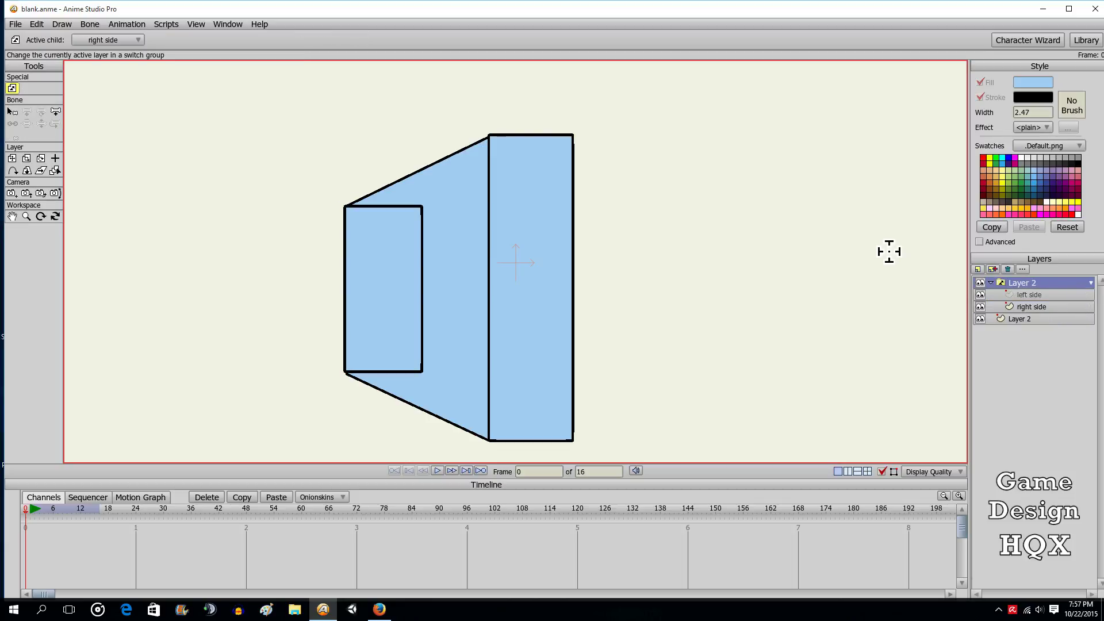
Cut the small rectangle from the right side layer, paste it into the left side layer, and deselect its points
{"action": "left_click", "coordinate": [1050, 310]}
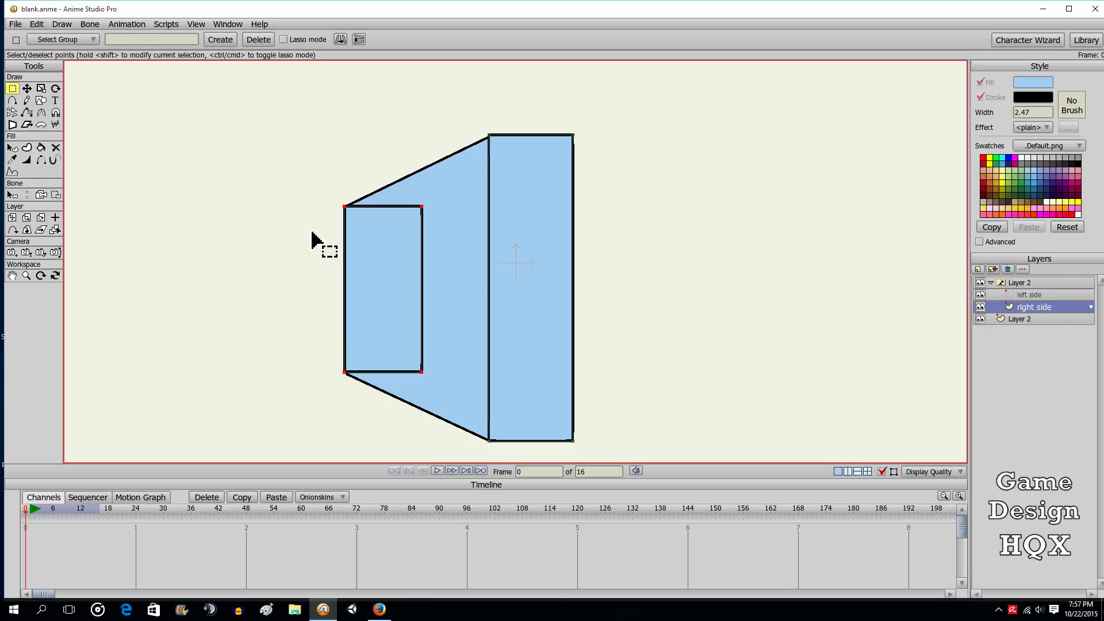
{"action": "left_click_drag", "start_coordinate": [316, 190], "coordinate": [434, 369]}
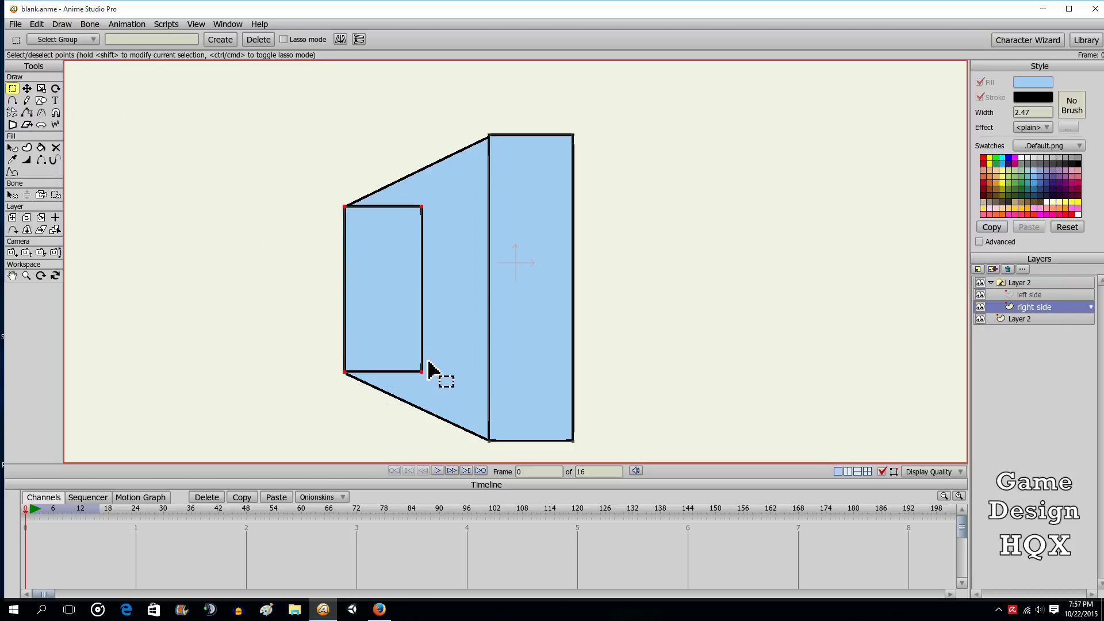
{"action": "left_click", "coordinate": [36, 24]}
{"action": "left_click", "coordinate": [55, 68]}
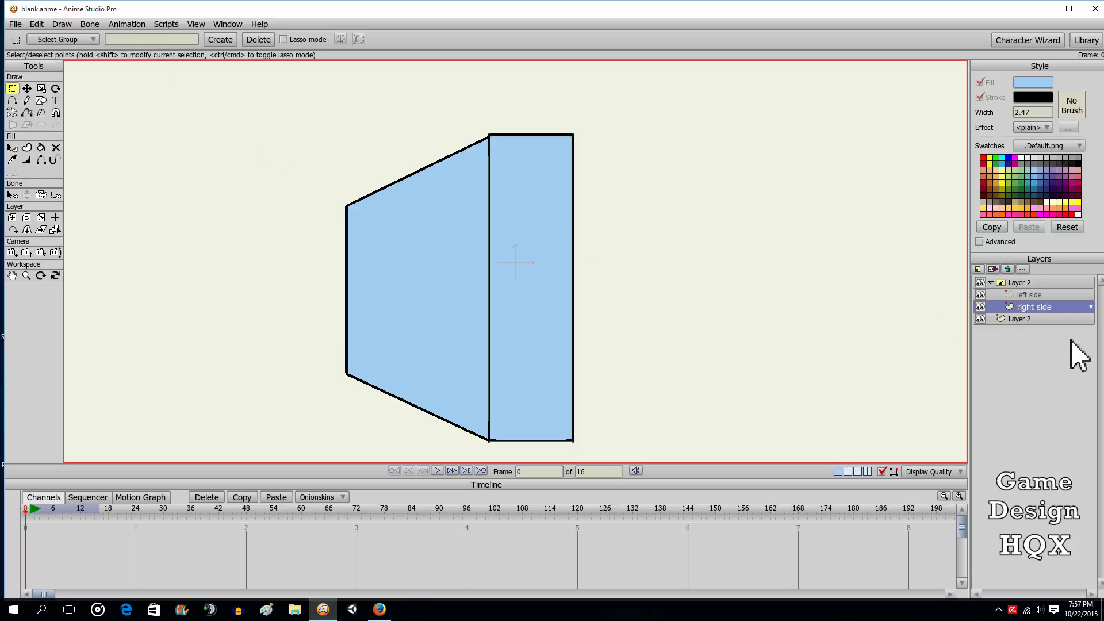
{"action": "left_click", "coordinate": [1046, 296]}
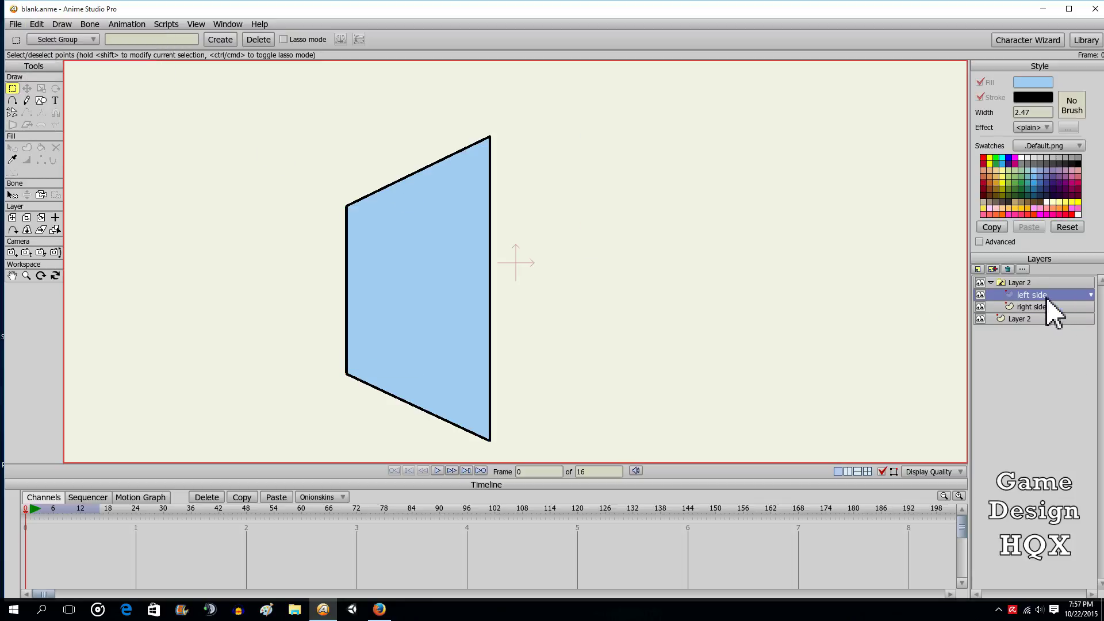
{"action": "left_click", "coordinate": [36, 24]}
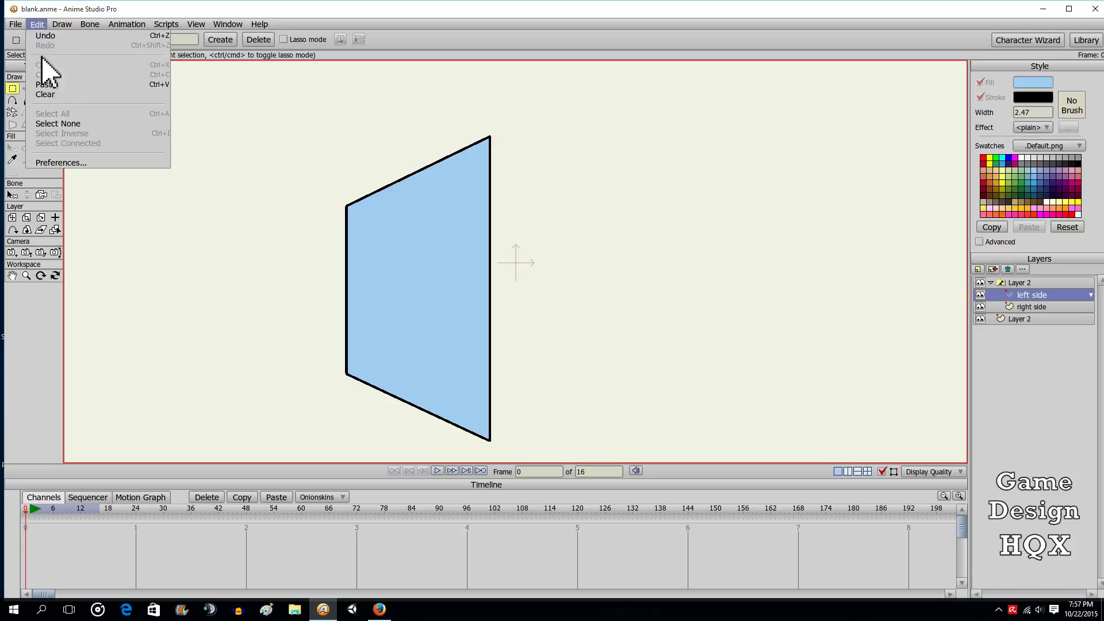
{"action": "left_click", "coordinate": [55, 86]}
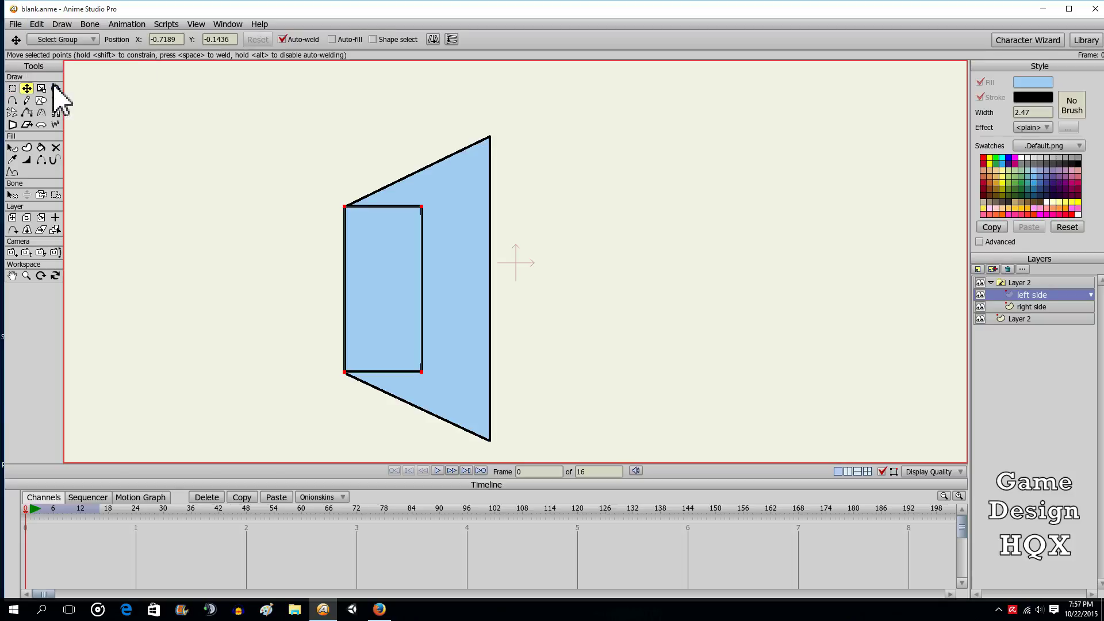
{"action": "left_click", "coordinate": [12, 88]}
{"action": "left_click", "coordinate": [165, 157]}
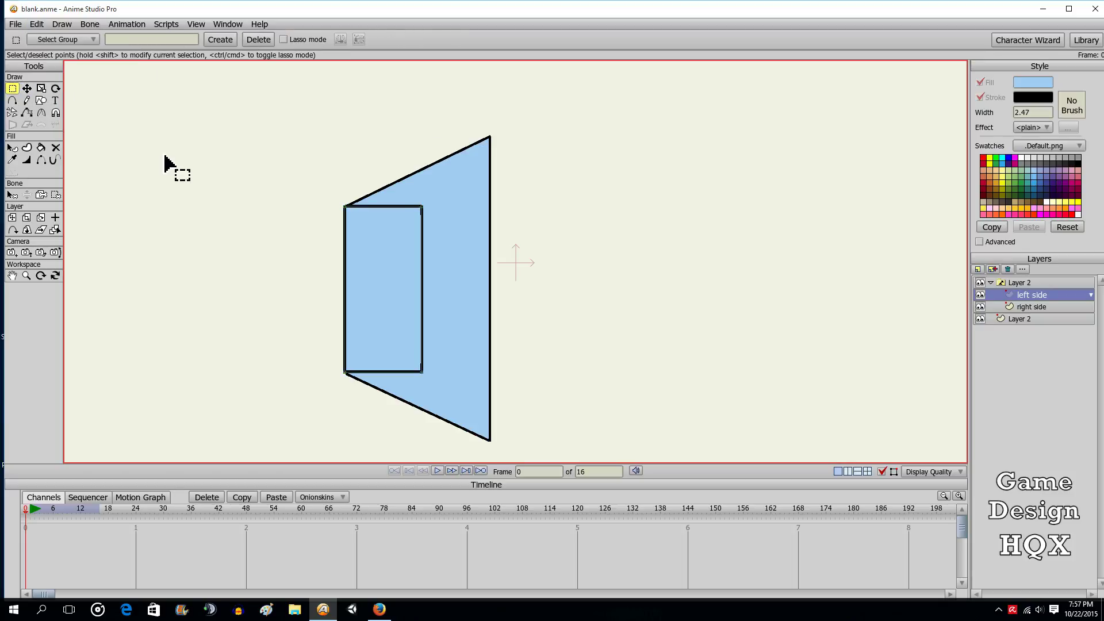
At frame 16, move the tapered Layer 2 shape's top-left corner up and bottom-left corner down to level its top and bottom edges
{"action": "left_click", "coordinate": [1064, 284]}
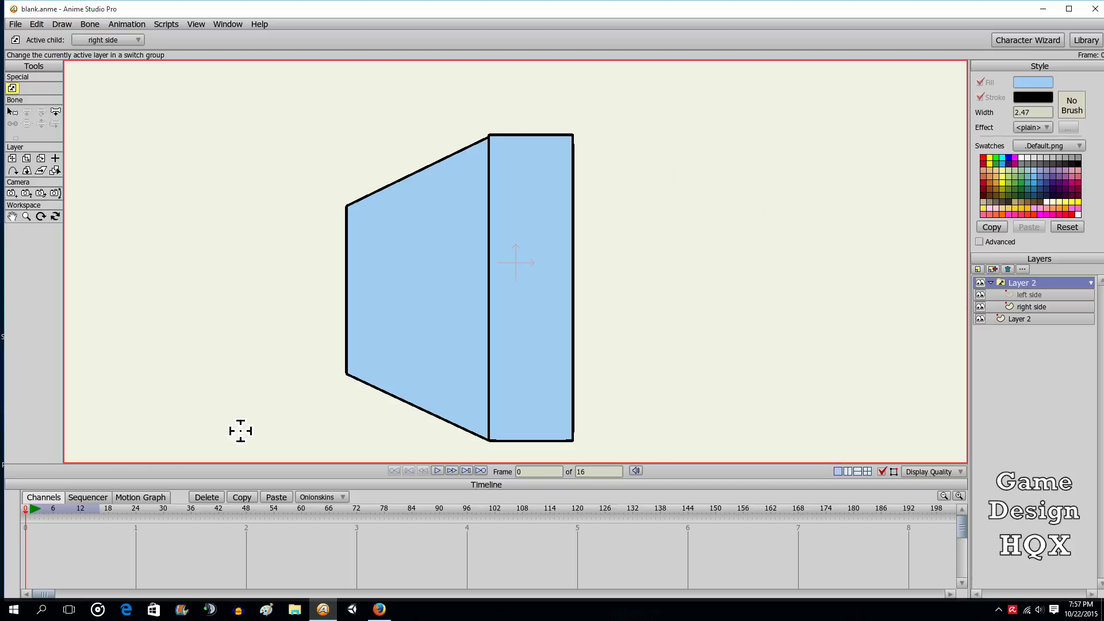
{"action": "left_click_drag", "start_coordinate": [26, 514], "coordinate": [100, 519]}
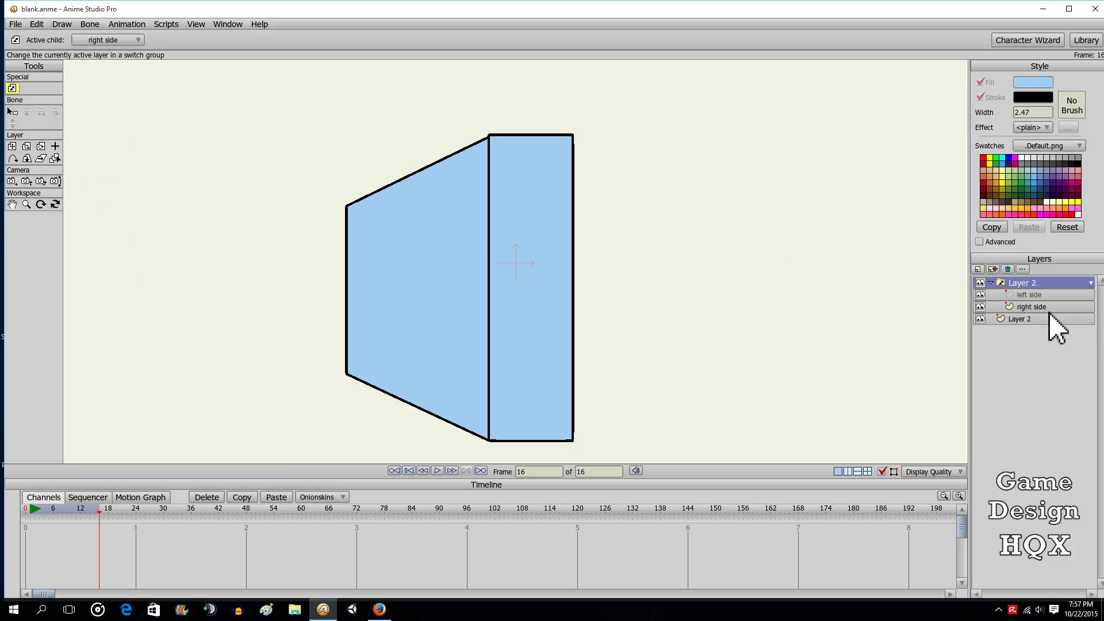
{"action": "left_click", "coordinate": [986, 319]}
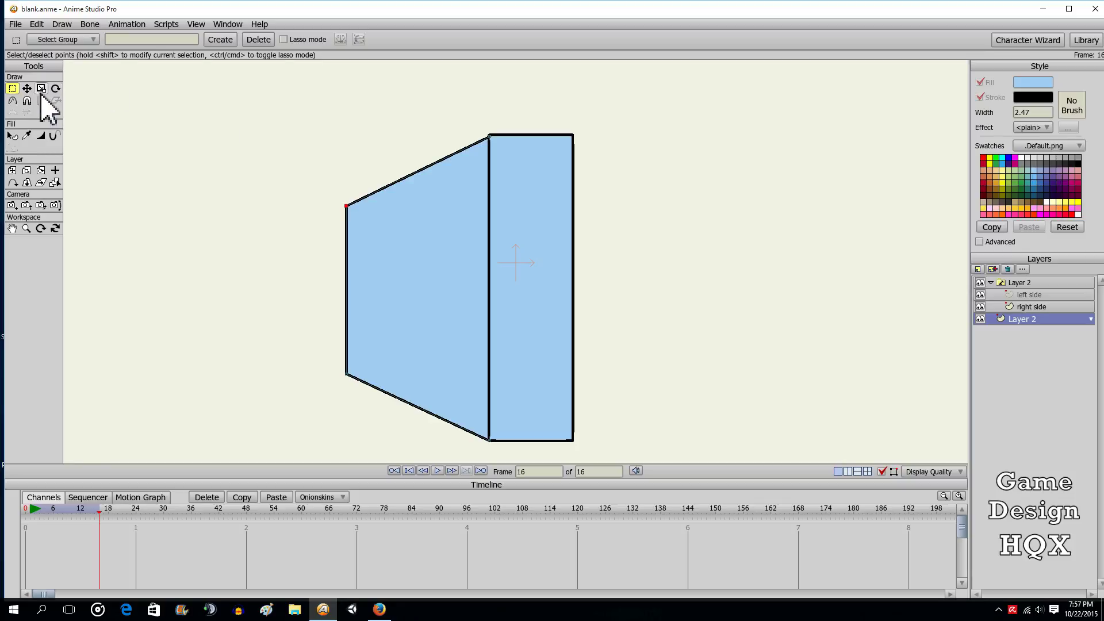
{"action": "left_click", "coordinate": [27, 88]}
{"action": "left_click", "coordinate": [332, 164]}
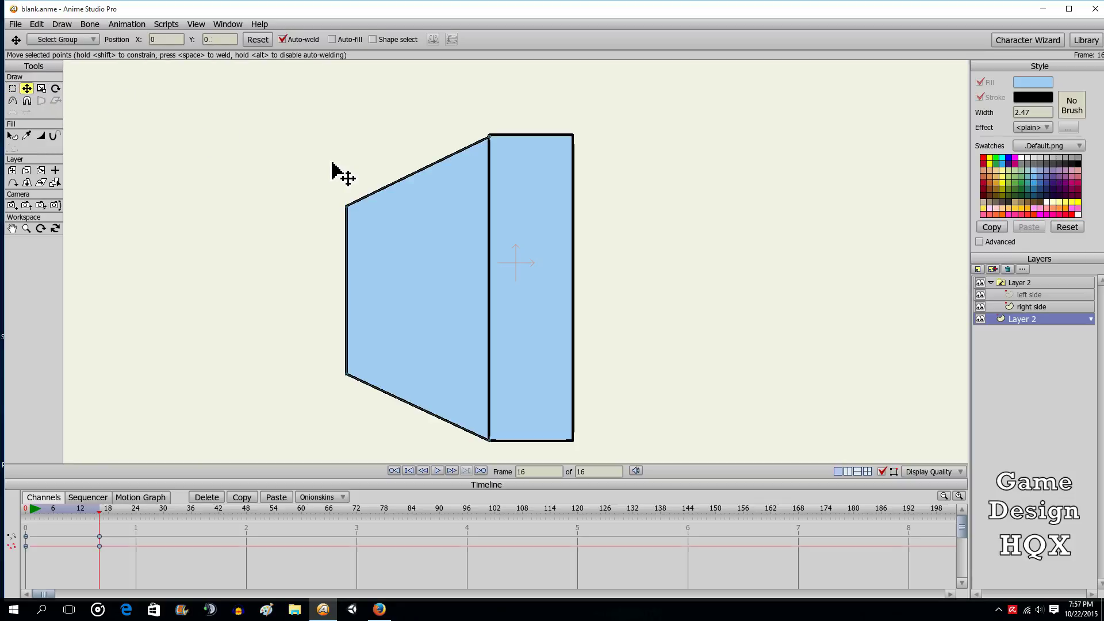
{"action": "left_click_drag", "start_coordinate": [347, 207], "coordinate": [346, 139]}
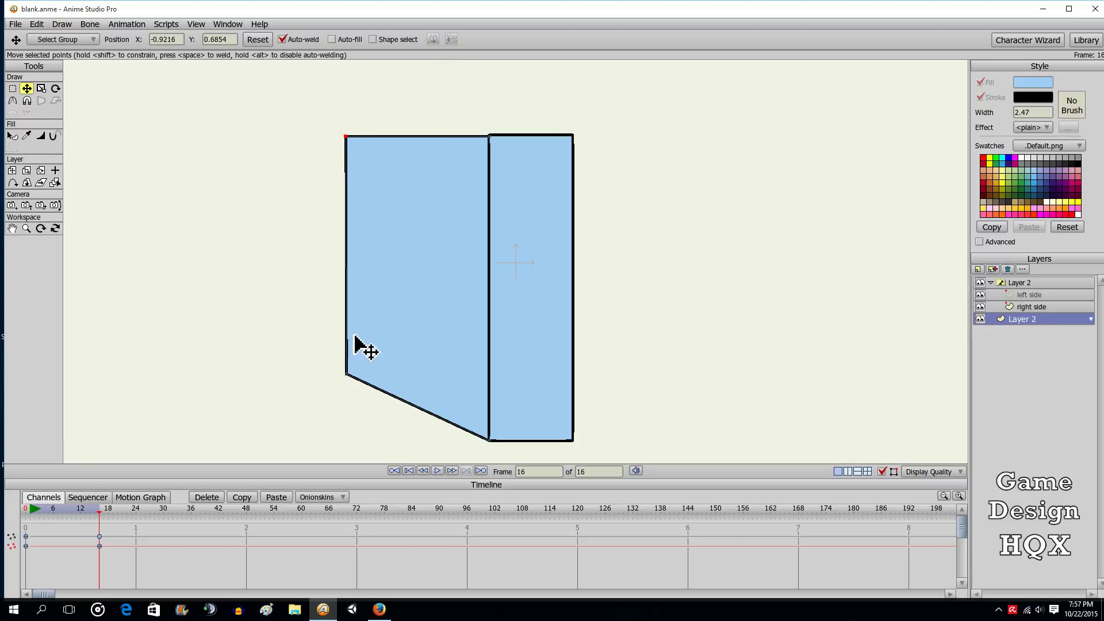
{"action": "left_click_drag", "start_coordinate": [345, 374], "coordinate": [344, 440]}
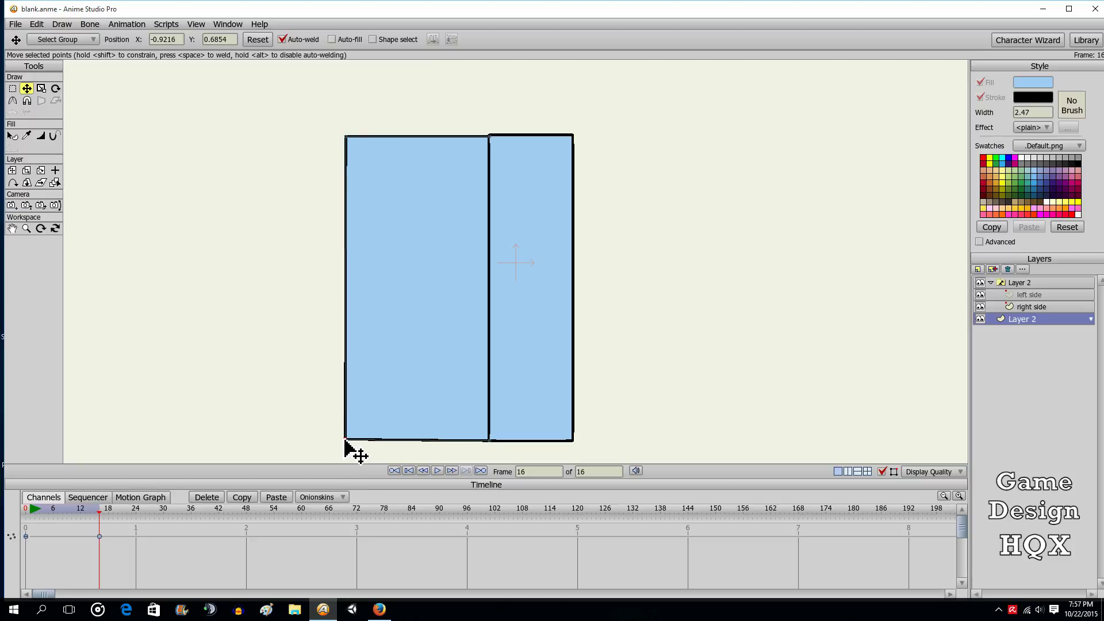
{"action": "double_click", "coordinate": [441, 281]}
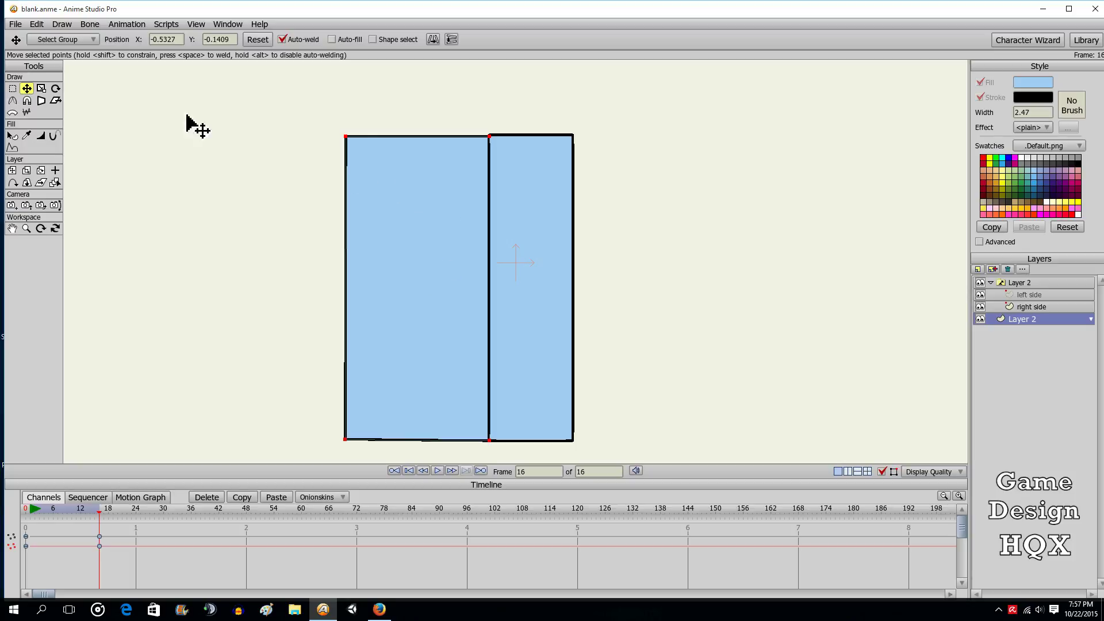
{"action": "left_click", "coordinate": [42, 101]}
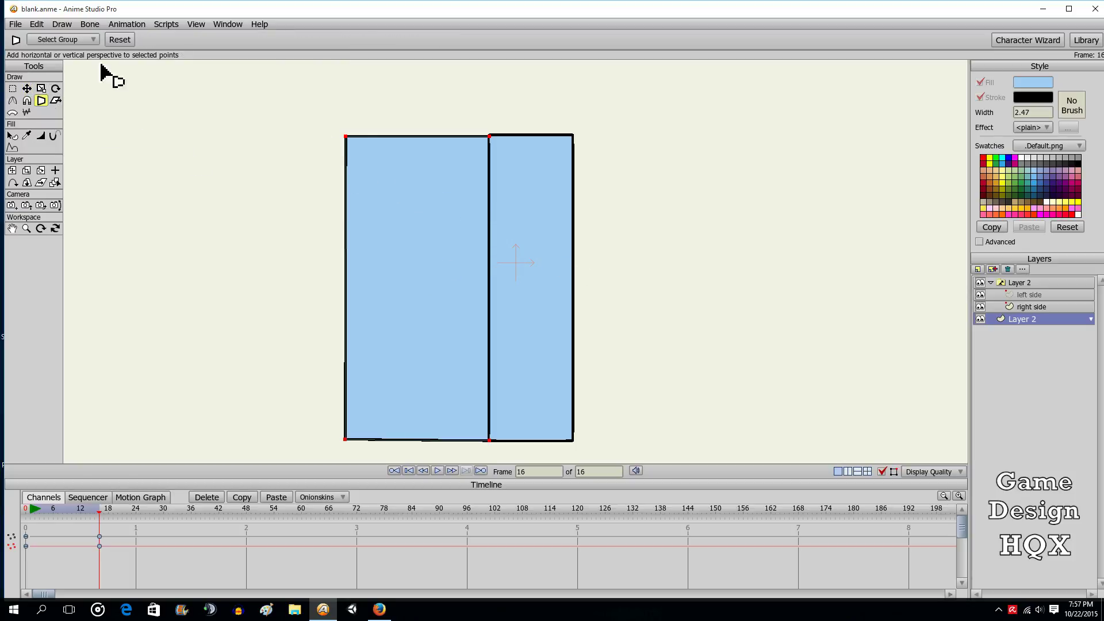
{"action": "left_click", "coordinate": [12, 88]}
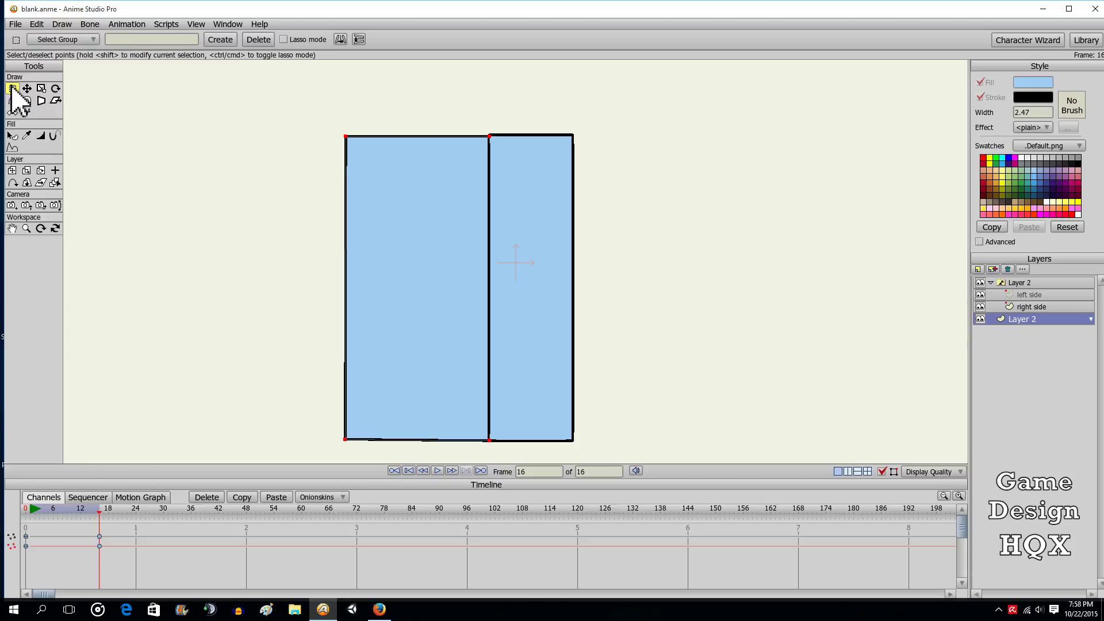
At frame 16, taper the right side shape toward its outer edge with the Perspective tool and scale its height to match the front face
{"action": "left_click", "coordinate": [1047, 308]}
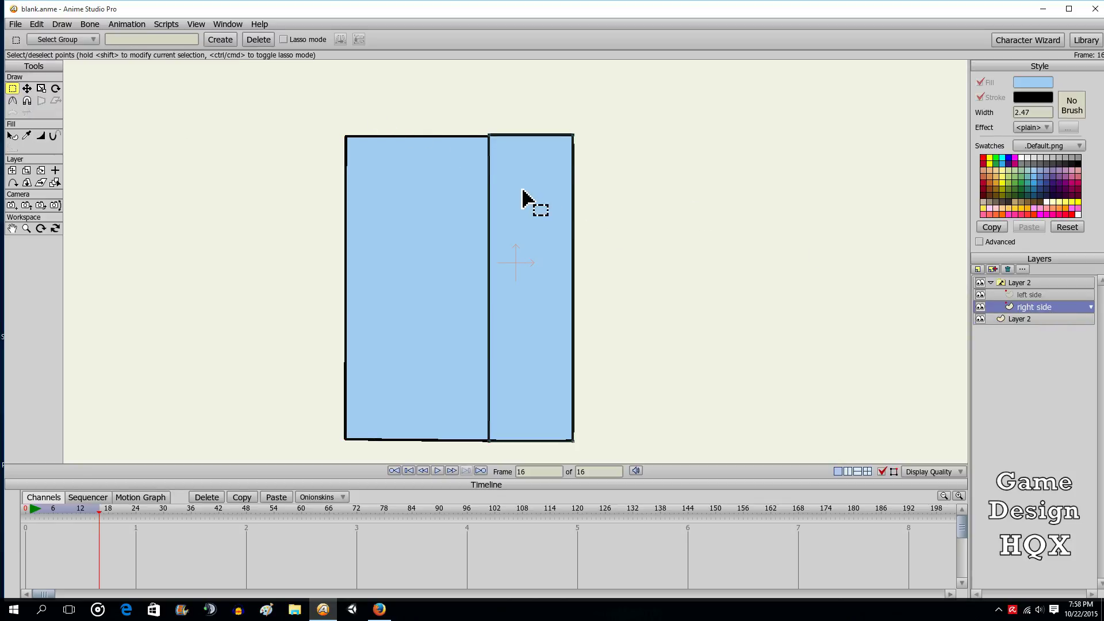
{"action": "left_click", "coordinate": [40, 101]}
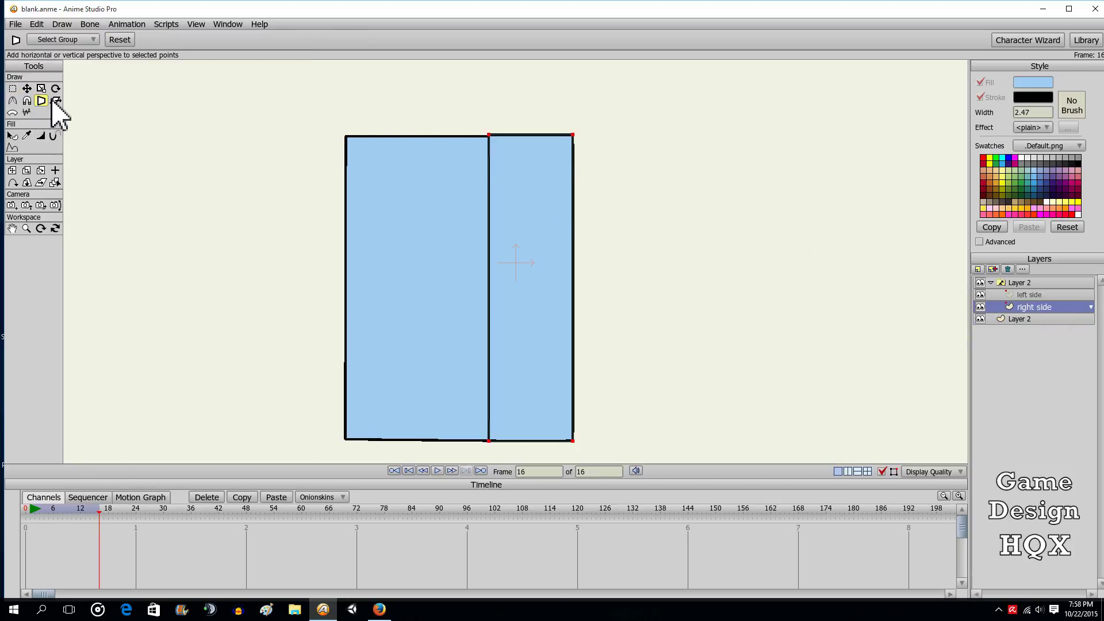
{"action": "left_click_drag", "start_coordinate": [555, 253], "coordinate": [595, 264]}
{"action": "left_click", "coordinate": [41, 88]}
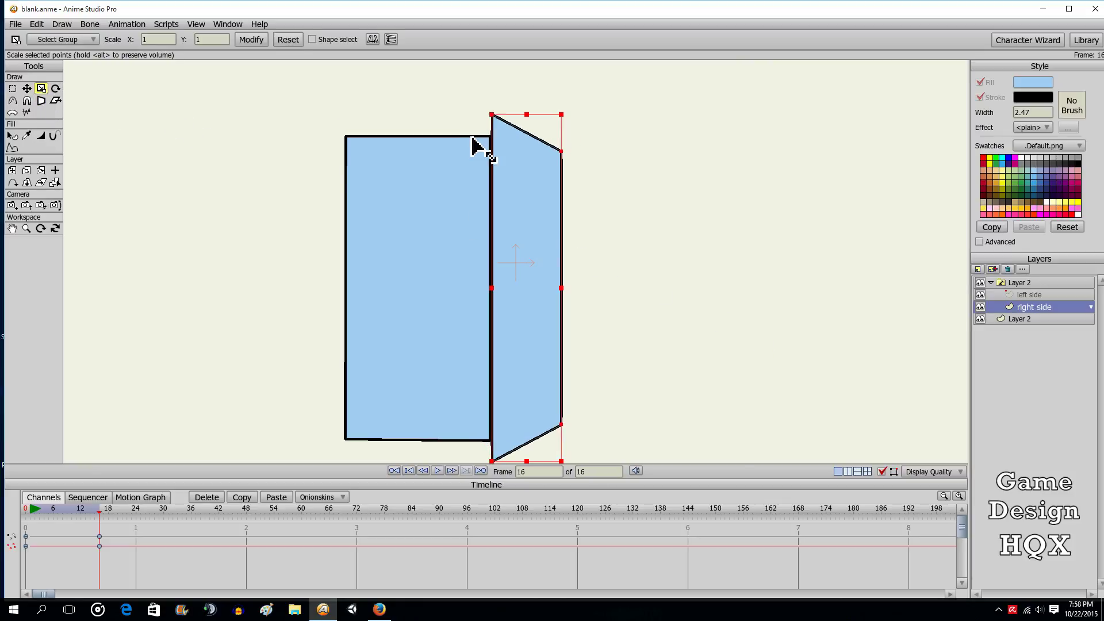
{"action": "left_click_drag", "start_coordinate": [534, 116], "coordinate": [533, 136]}
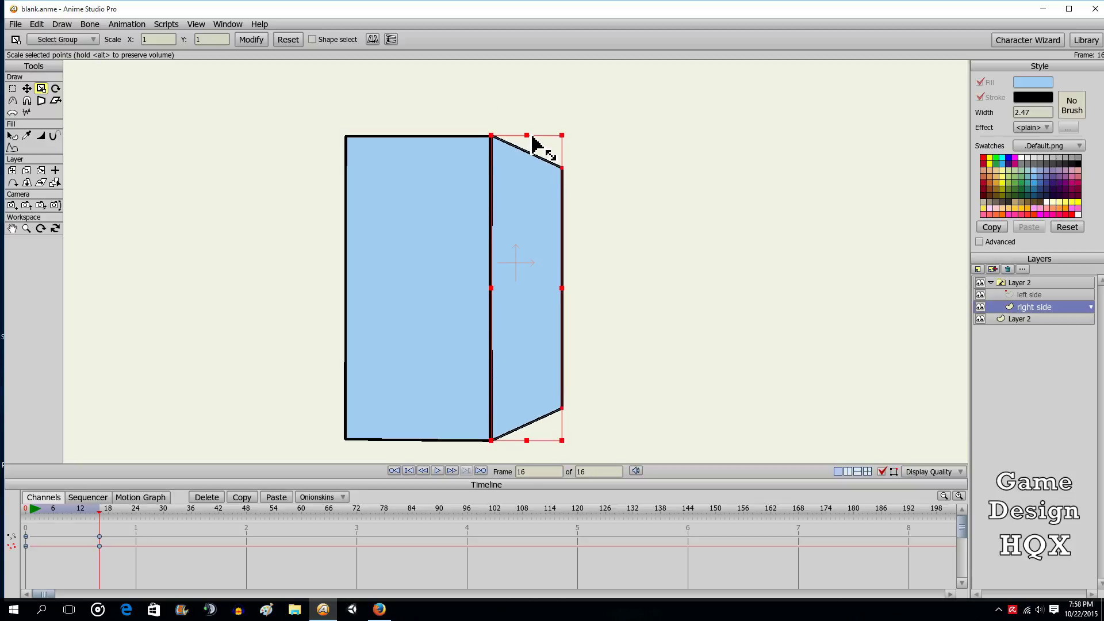
{"action": "left_click", "coordinate": [42, 101]}
{"action": "left_click_drag", "start_coordinate": [533, 236], "coordinate": [599, 244]}
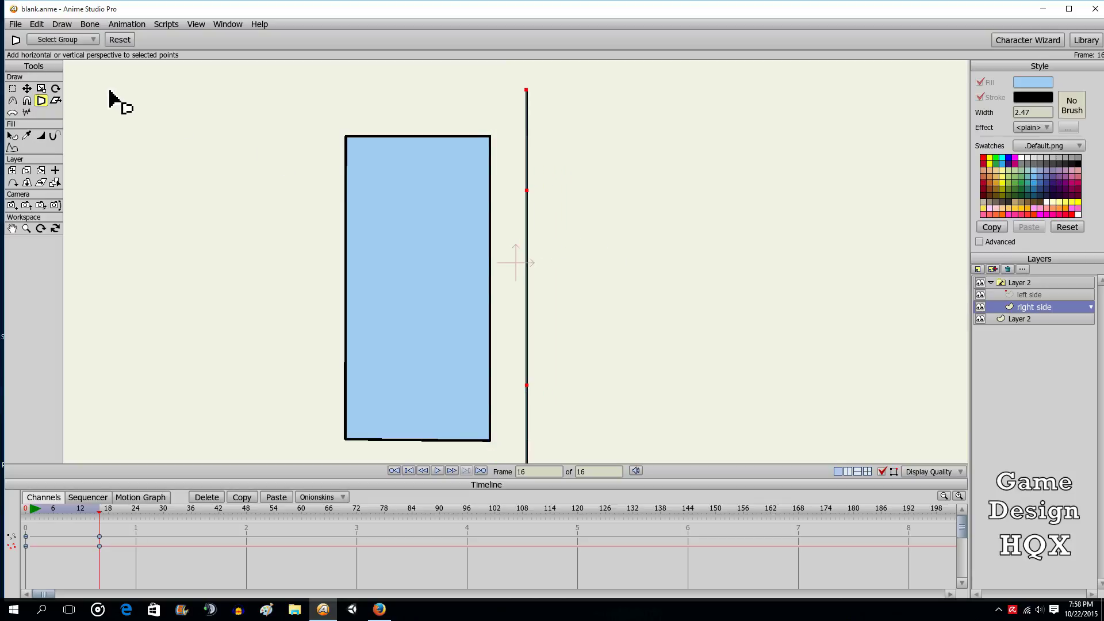
{"action": "left_click", "coordinate": [40, 88]}
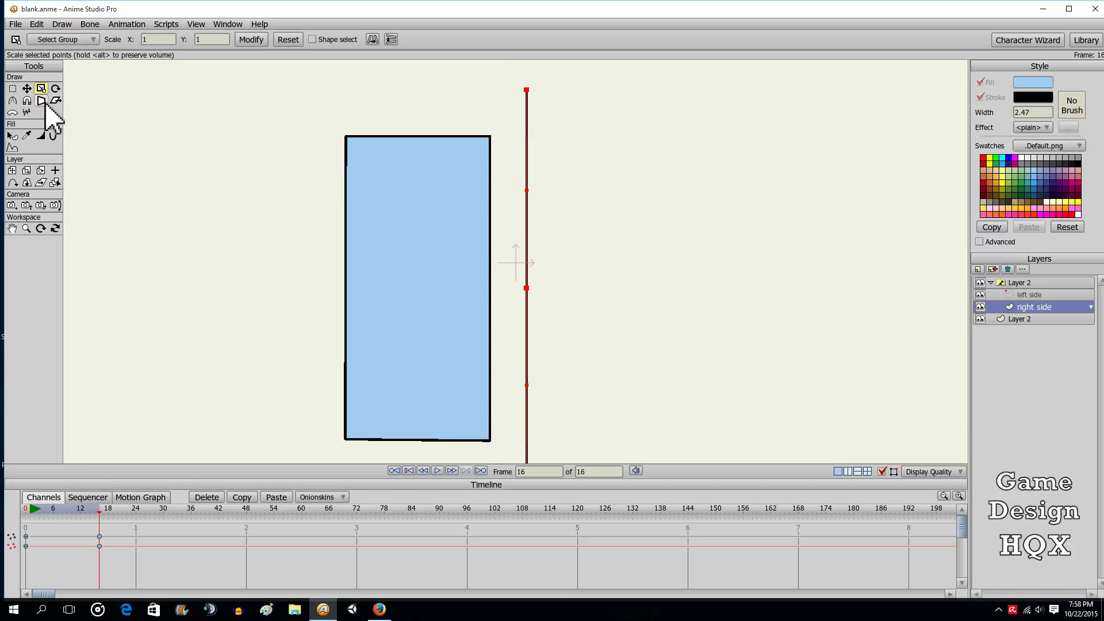
{"action": "left_click", "coordinate": [41, 101]}
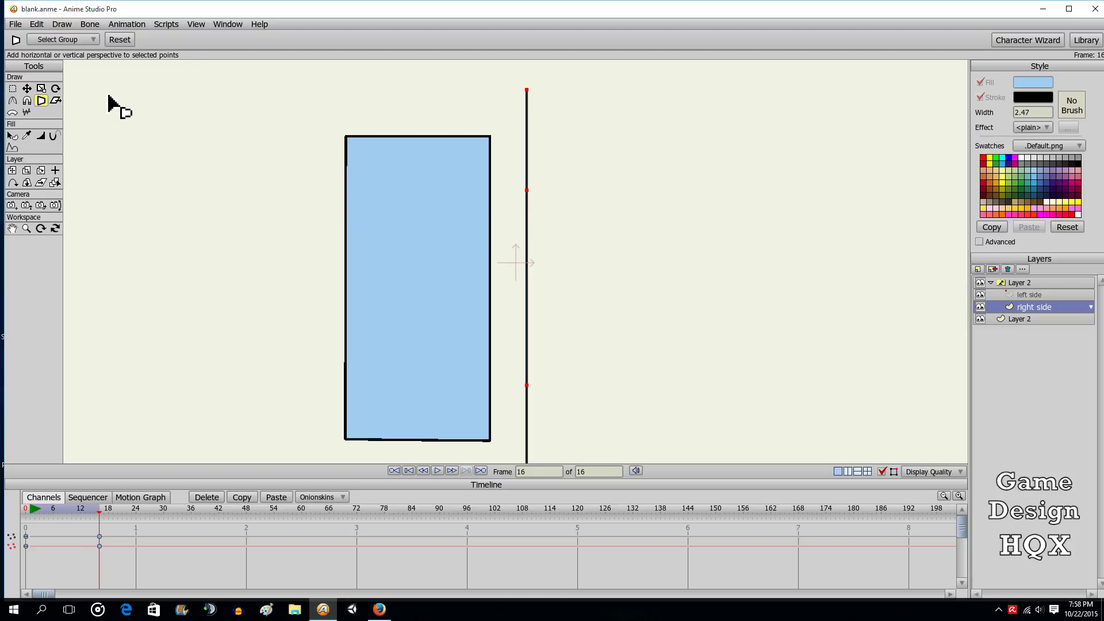
{"action": "left_click", "coordinate": [37, 24]}
{"action": "left_click", "coordinate": [42, 36]}
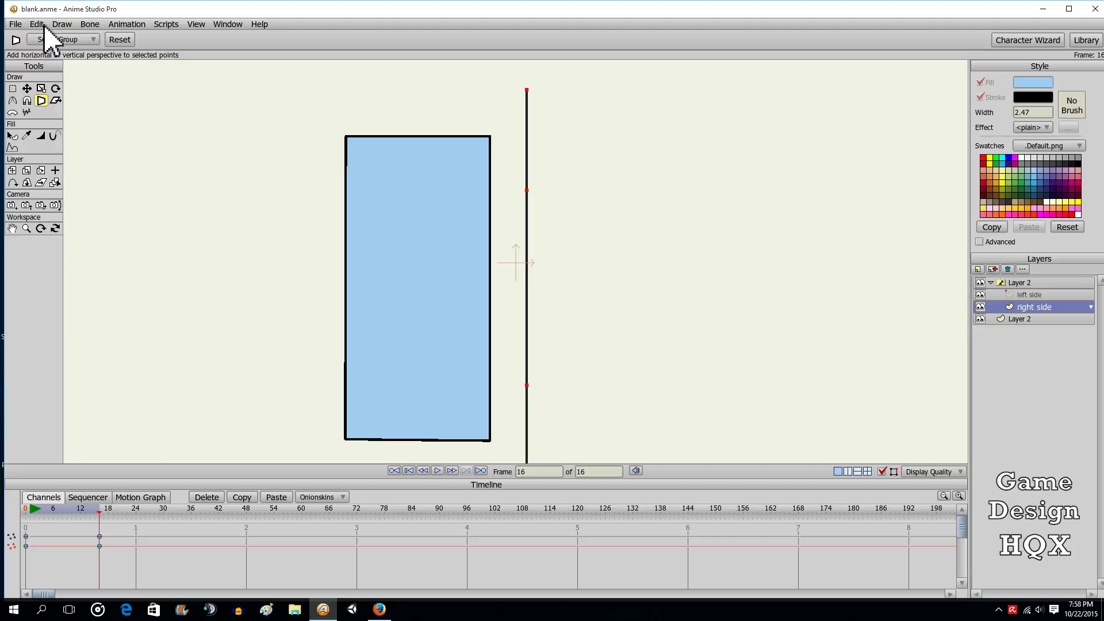
{"action": "left_click", "coordinate": [38, 25]}
{"action": "left_click", "coordinate": [44, 35]}
{"action": "left_click", "coordinate": [37, 24]}
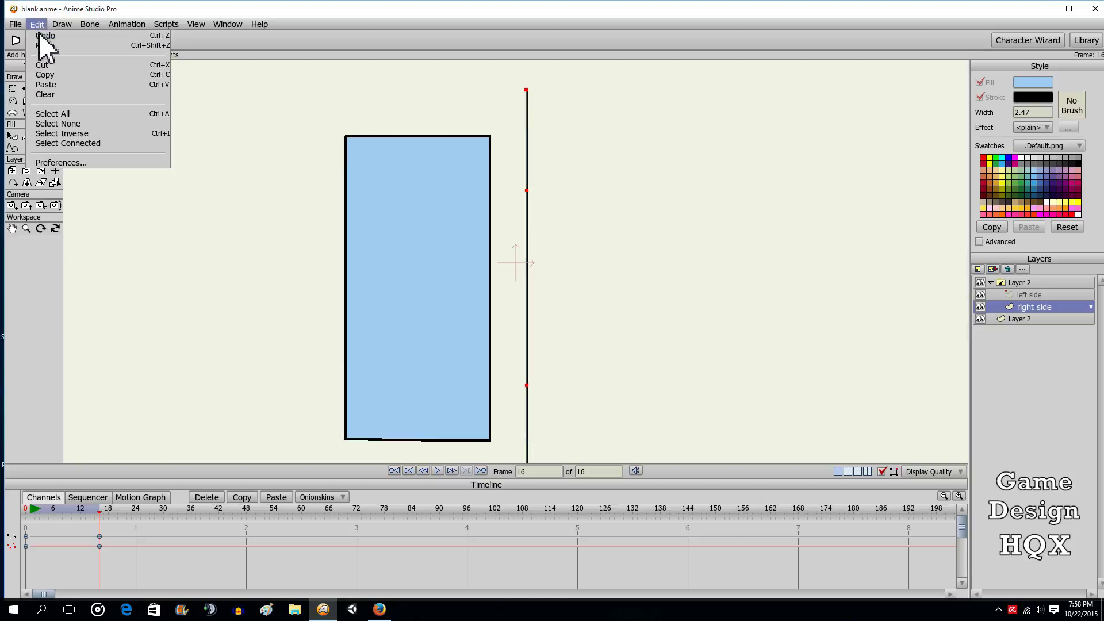
{"action": "left_click", "coordinate": [43, 36]}
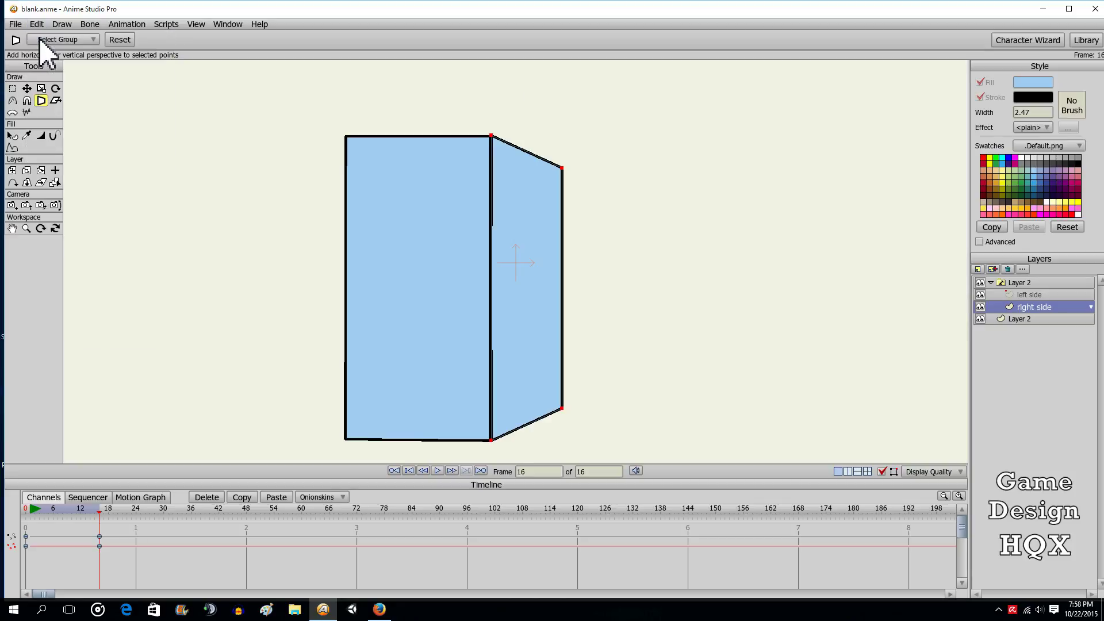
Shorten the right side shape, add stronger perspective until it is a thin sliver, and scale its inner edge to the front face's height
{"action": "left_click", "coordinate": [40, 88]}
{"action": "left_click_drag", "start_coordinate": [525, 138], "coordinate": [521, 182]}
{"action": "left_click", "coordinate": [40, 101]}
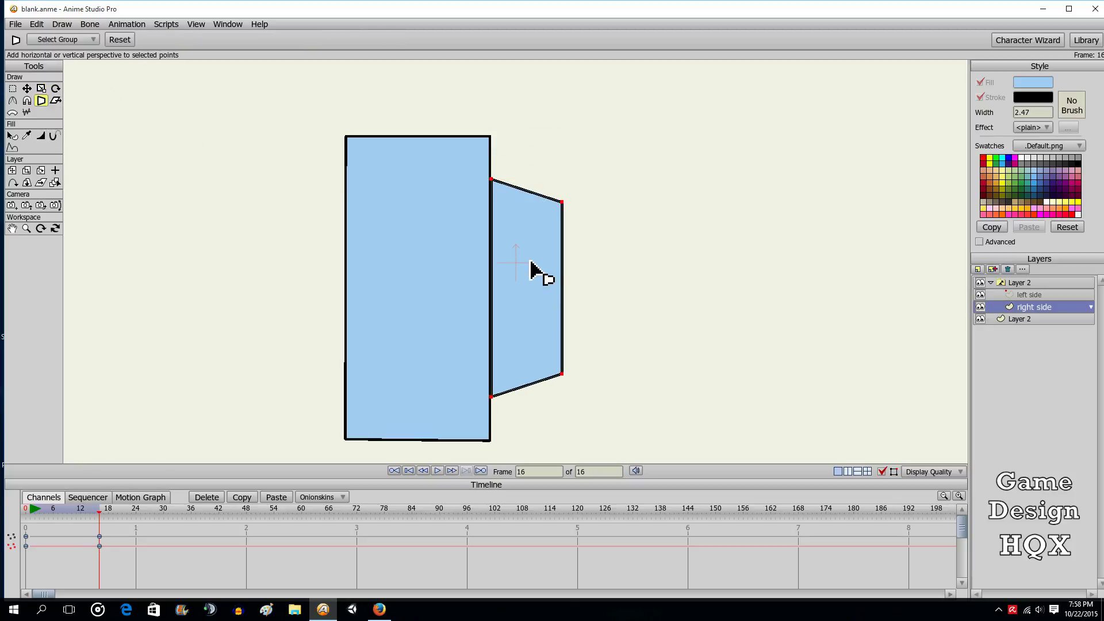
{"action": "left_click_drag", "start_coordinate": [534, 270], "coordinate": [598, 263]}
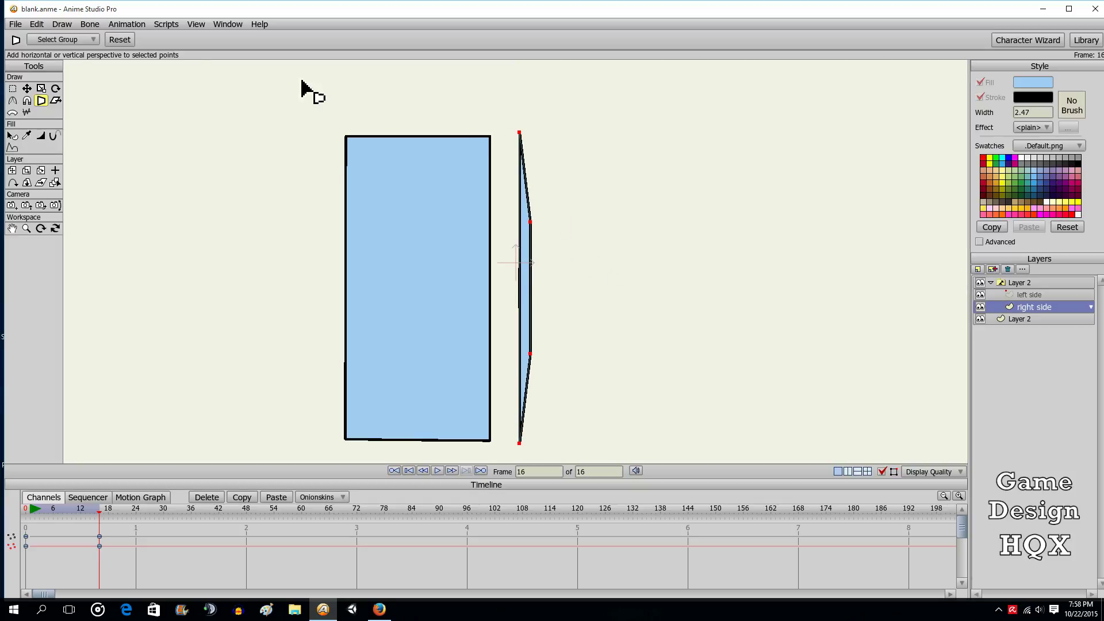
{"action": "left_click", "coordinate": [40, 88]}
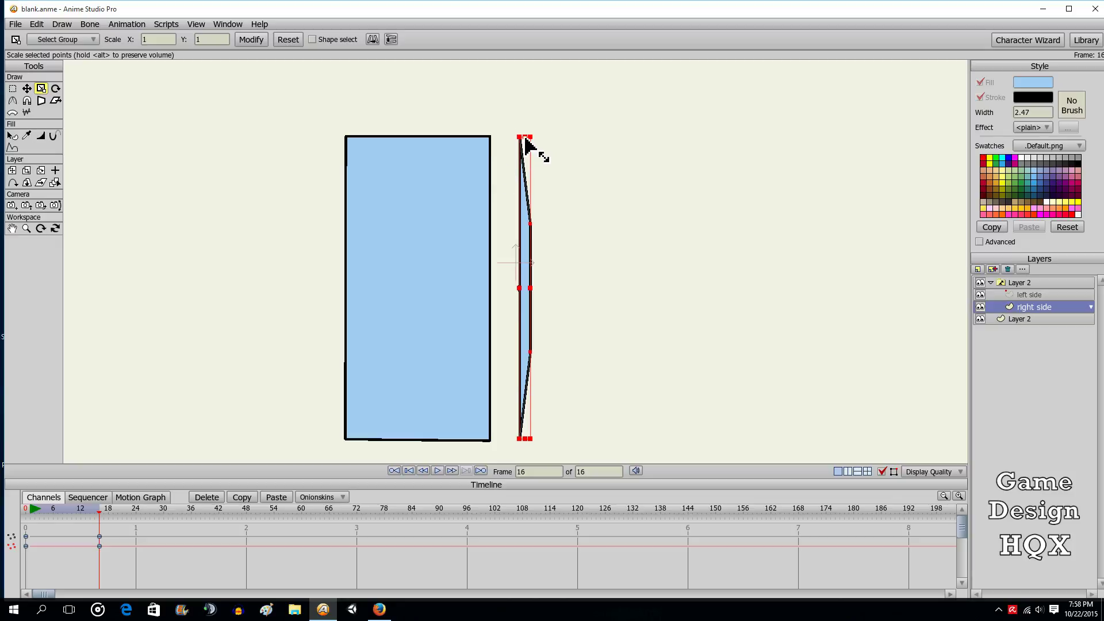
Move the front face shape on the lower Layer 2 right until its right edge meets the right side sliver at frame 16
{"action": "left_click", "coordinate": [12, 88]}
{"action": "left_click", "coordinate": [1030, 320]}
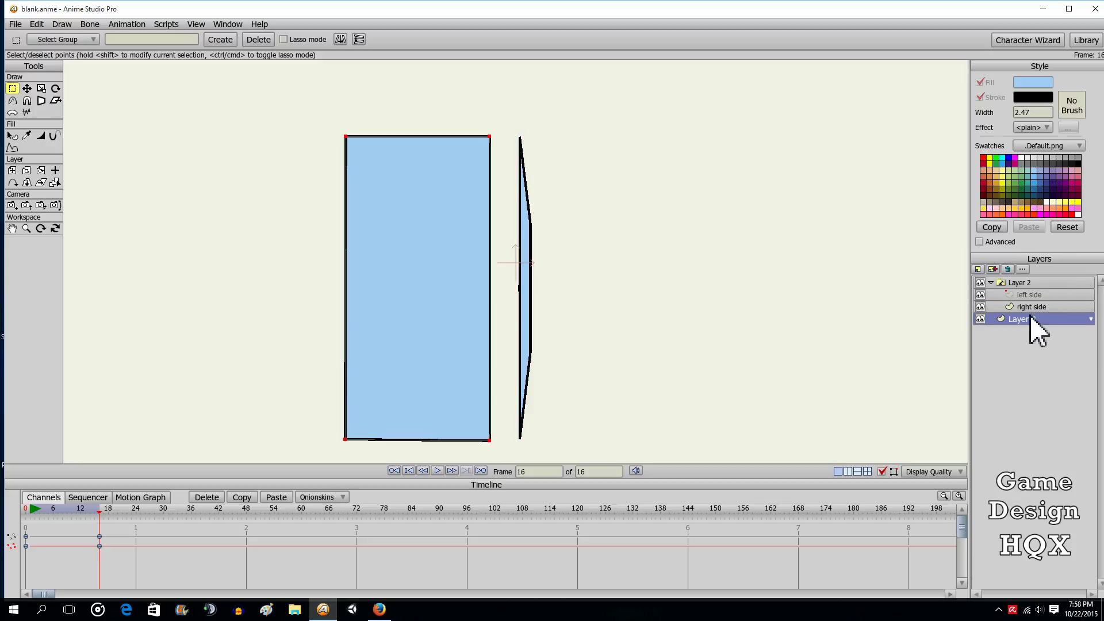
{"action": "left_click", "coordinate": [27, 89]}
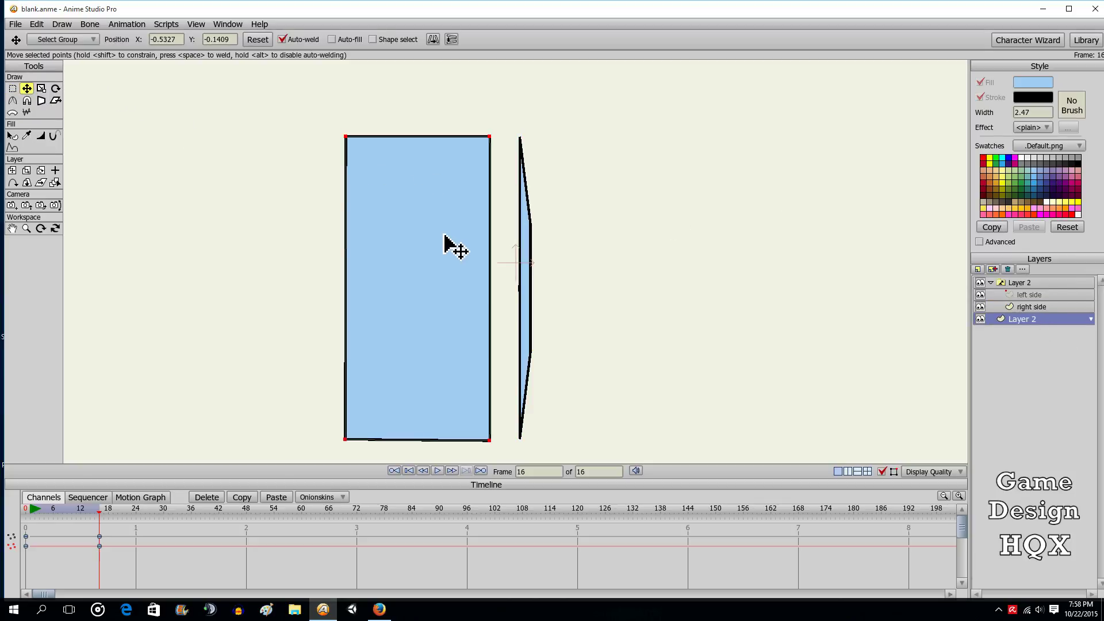
{"action": "left_click_drag", "start_coordinate": [433, 230], "coordinate": [462, 231]}
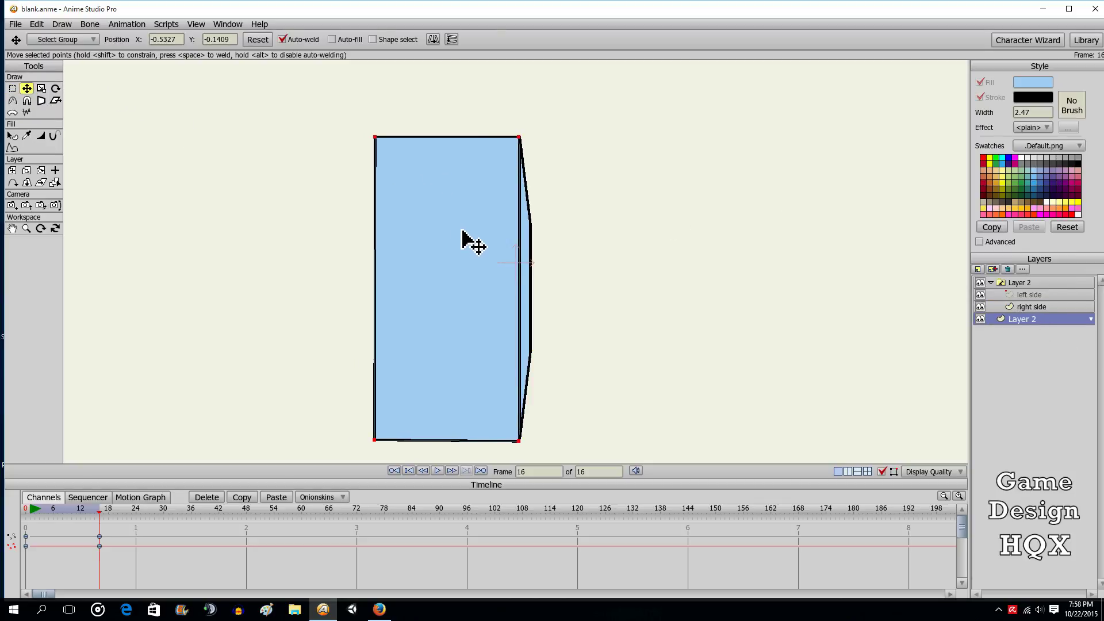
At frame 17, set the Switch layer's active child to left side
{"action": "mouse_move", "coordinate": [103, 525]}
{"action": "left_mouse_down"}
{"action": "mouse_move", "coordinate": [3, 515]}
{"action": "mouse_move", "coordinate": [100, 526]}
{"action": "left_mouse_up"}
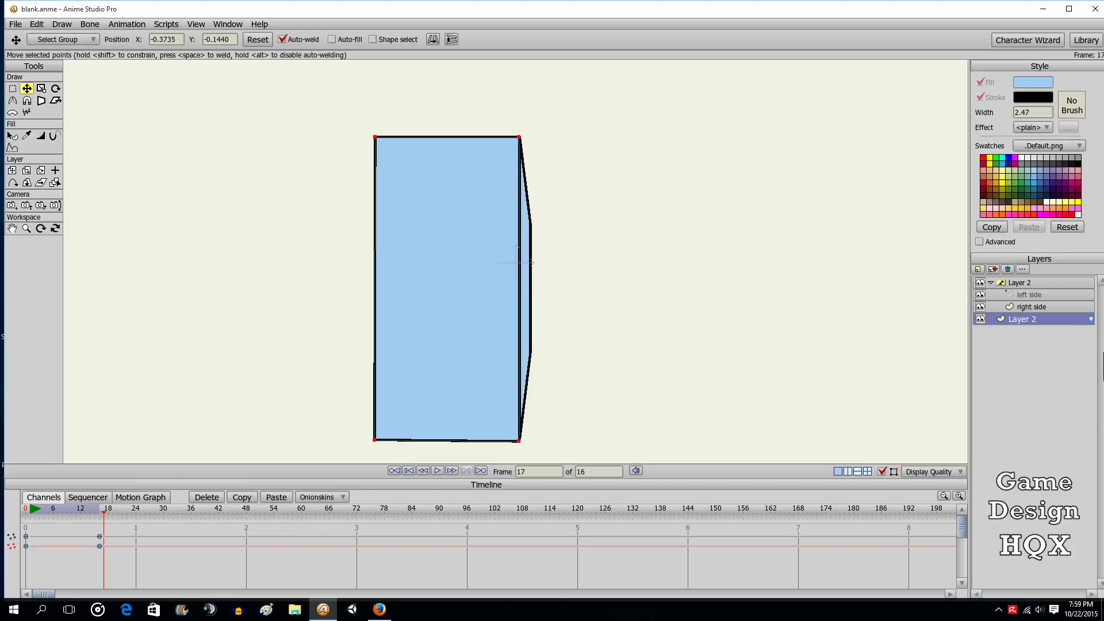
{"action": "right_click", "coordinate": [1062, 284]}
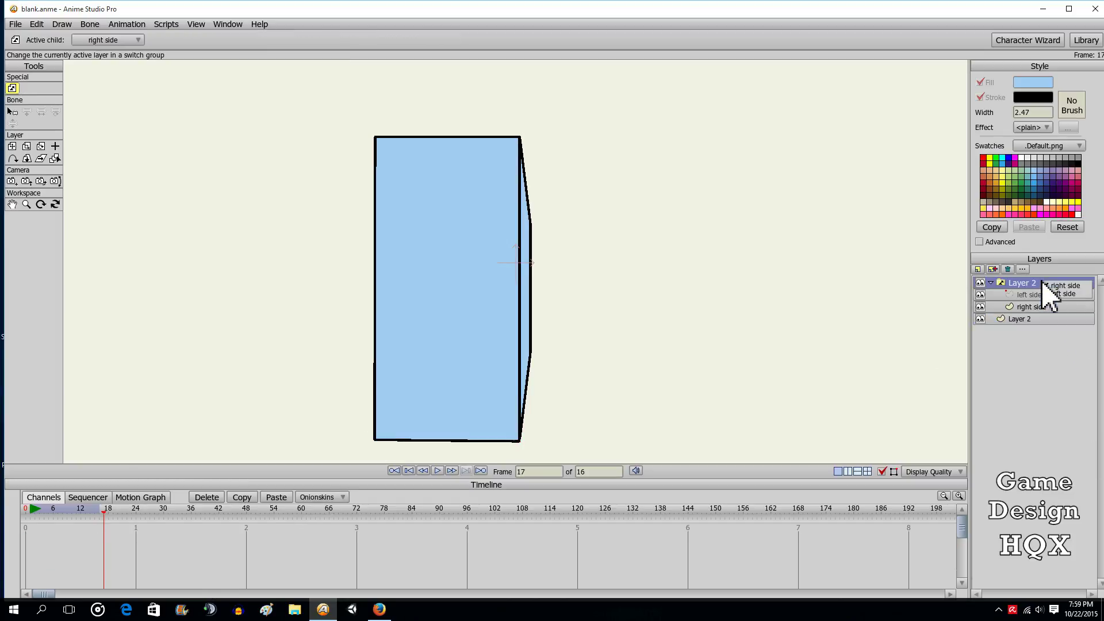
{"action": "left_click", "coordinate": [1063, 294]}
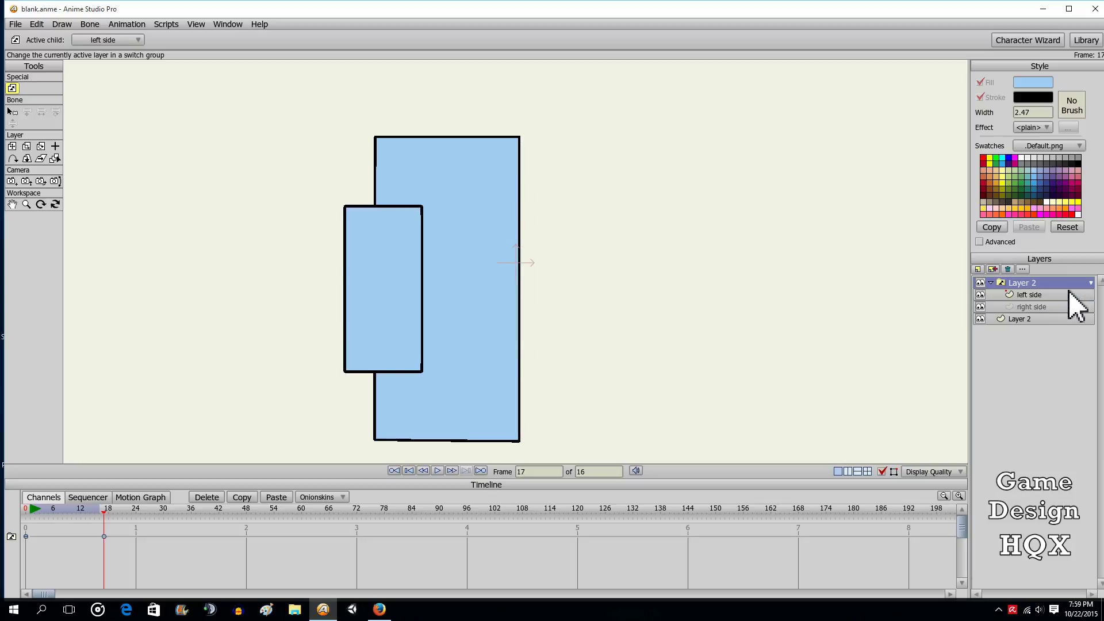
On the left side layer at frame 17, scale the rectangle vertically to match the front face's height
{"action": "left_click", "coordinate": [1055, 296]}
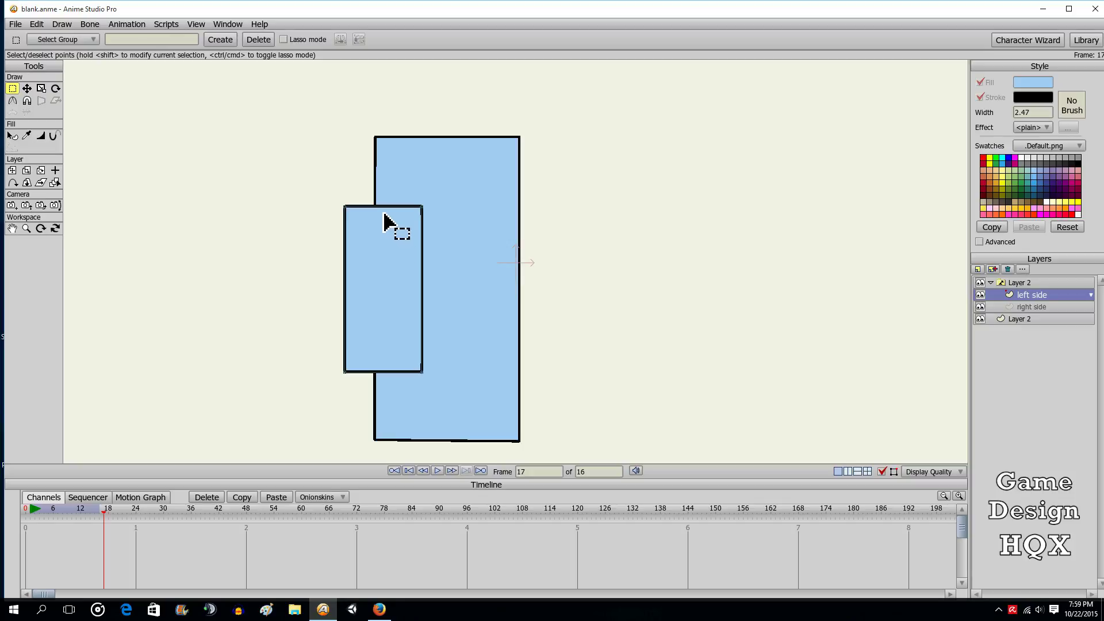
{"action": "left_click", "coordinate": [27, 88]}
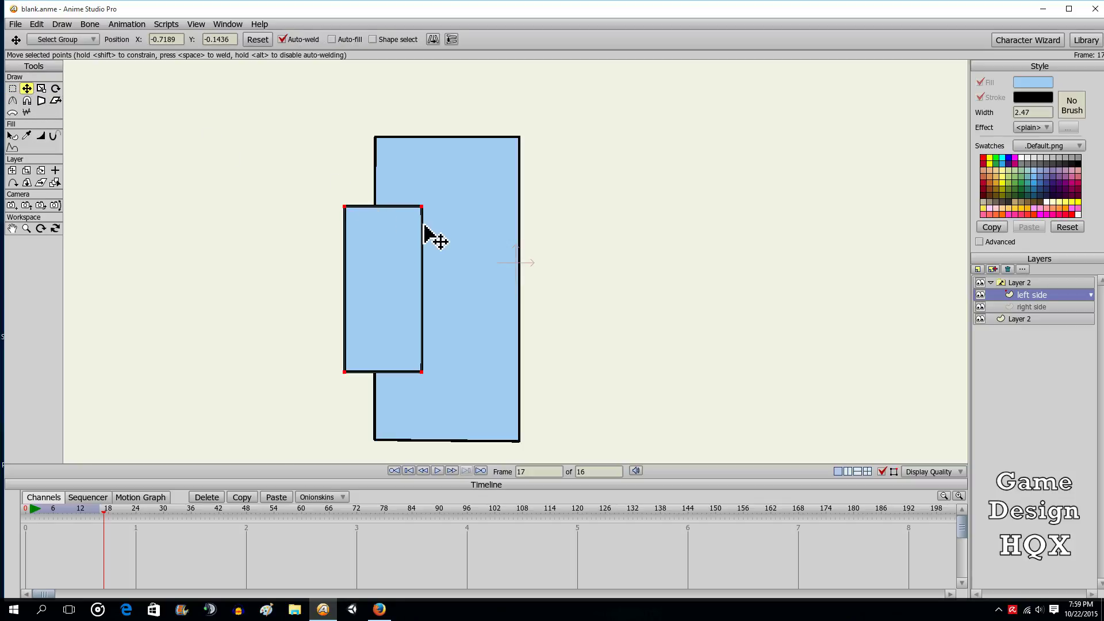
{"action": "left_click", "coordinate": [41, 88]}
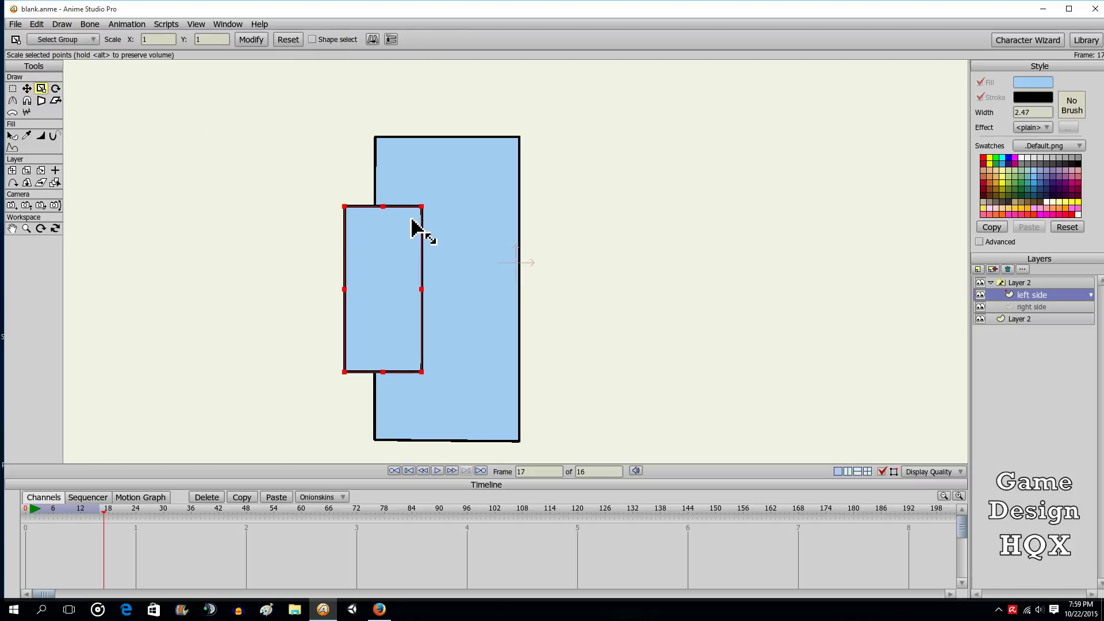
{"action": "left_click_drag", "start_coordinate": [389, 213], "coordinate": [384, 138]}
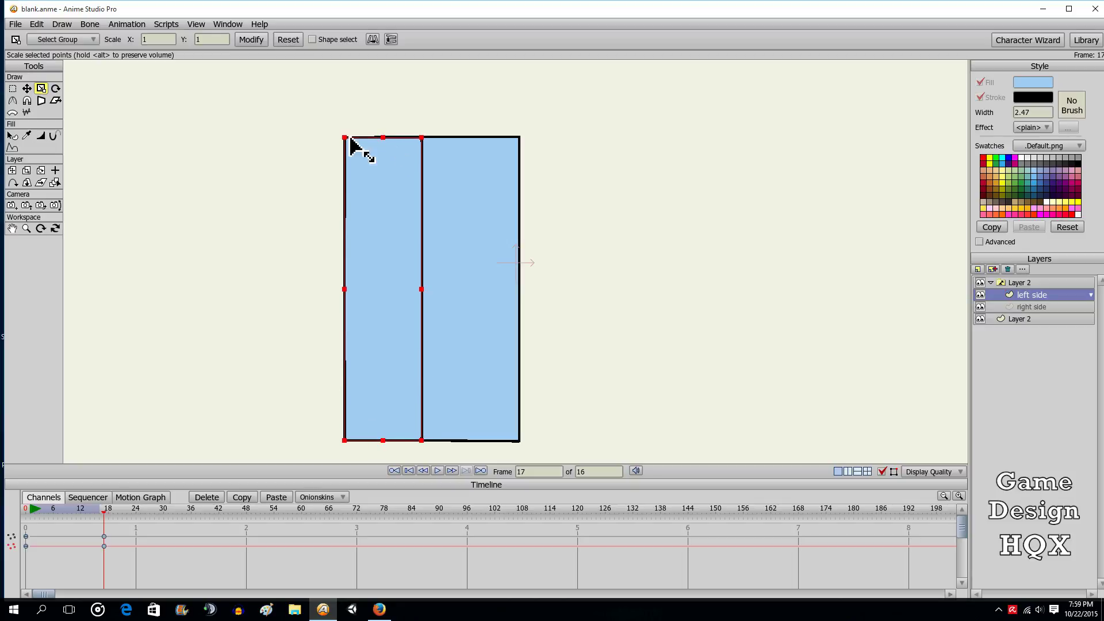
Narrow the left side rectangle to a thin strip and move it flush against the front face's left edge
{"action": "left_click", "coordinate": [26, 88]}
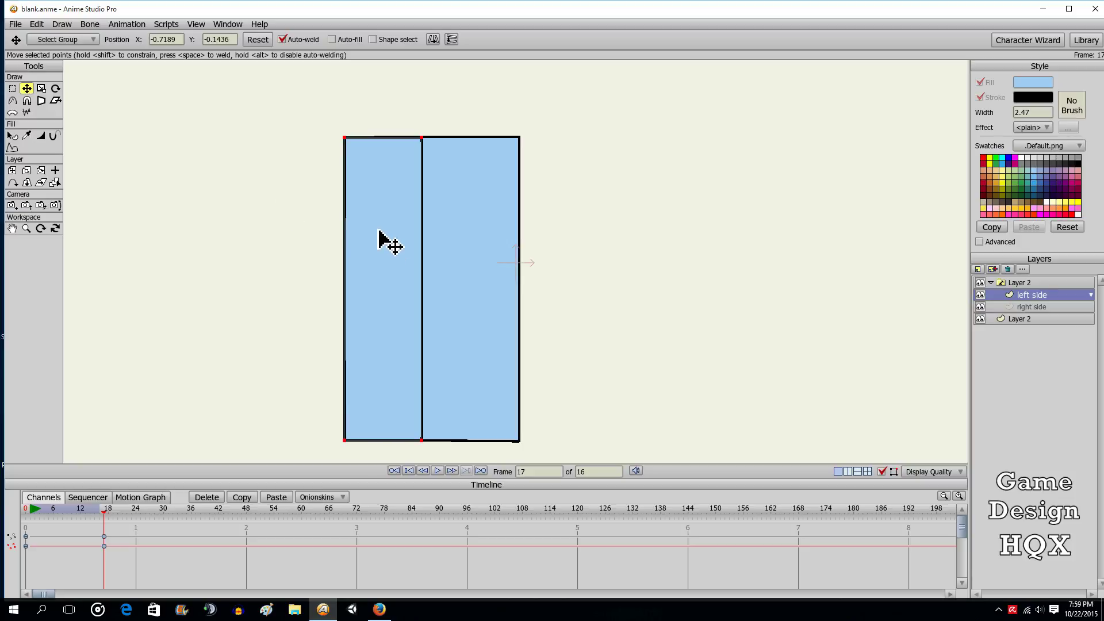
{"action": "left_click", "coordinate": [41, 88]}
{"action": "left_click_drag", "start_coordinate": [341, 289], "coordinate": [368, 263]}
{"action": "left_click", "coordinate": [27, 88]}
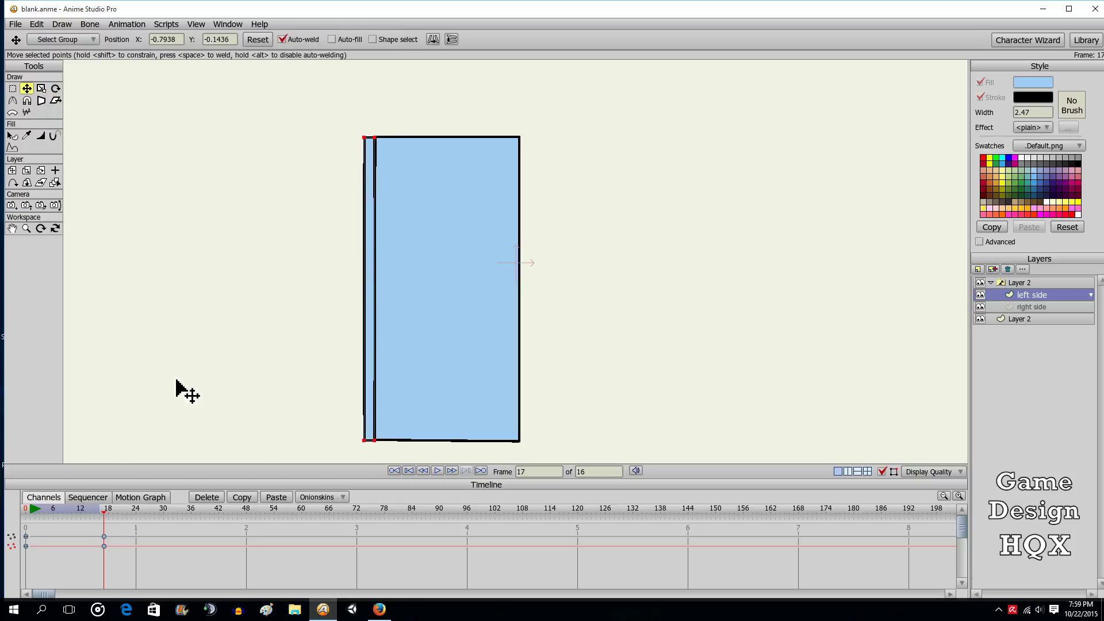
Review the side switch by scrubbing the Switch layer's animation from frame 0 to frame 33
{"action": "left_click_drag", "start_coordinate": [105, 511], "coordinate": [24, 509]}
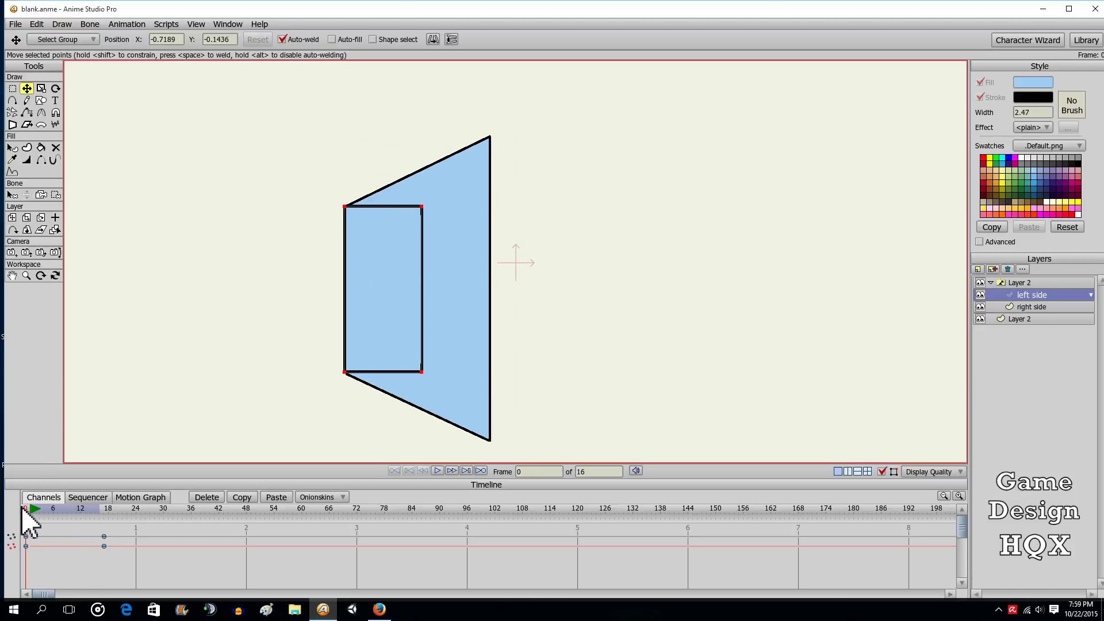
{"action": "left_click", "coordinate": [1065, 284]}
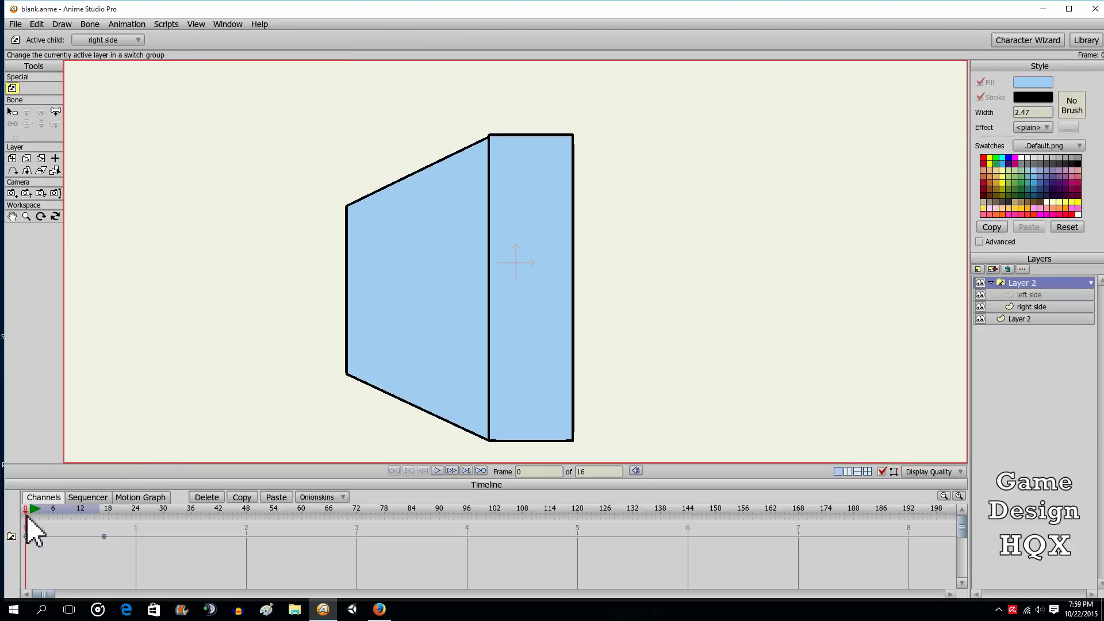
{"action": "left_click_drag", "start_coordinate": [27, 517], "coordinate": [180, 554]}
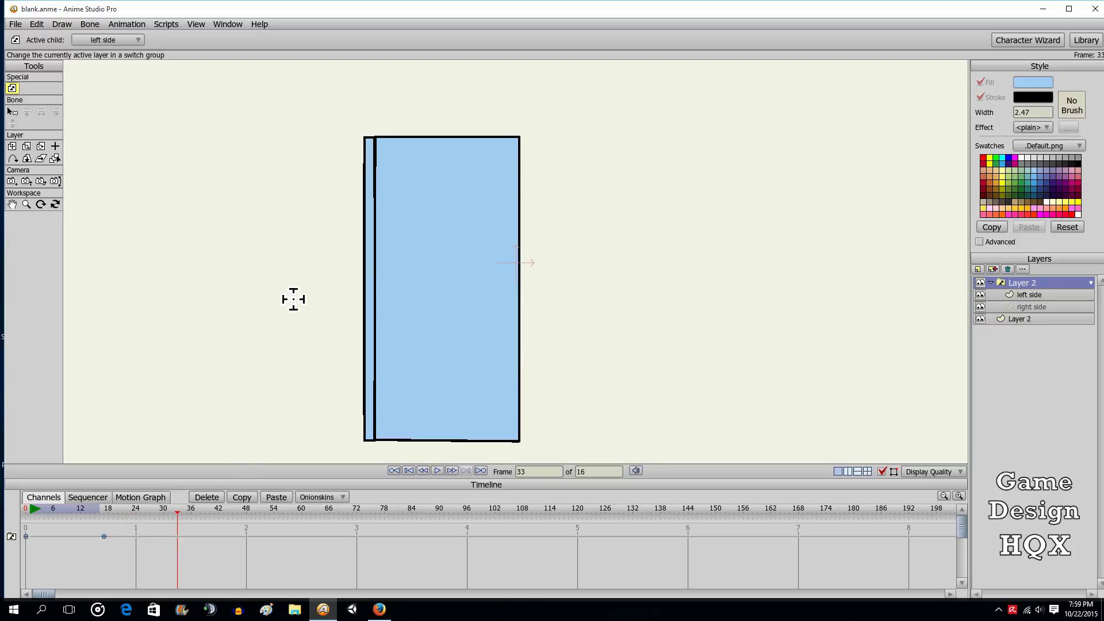
At frame 33, taper the front face toward its right edge in perspective, reduce its height to match the strip, and move it right
{"action": "left_click", "coordinate": [1035, 320]}
{"action": "left_click", "coordinate": [40, 101]}
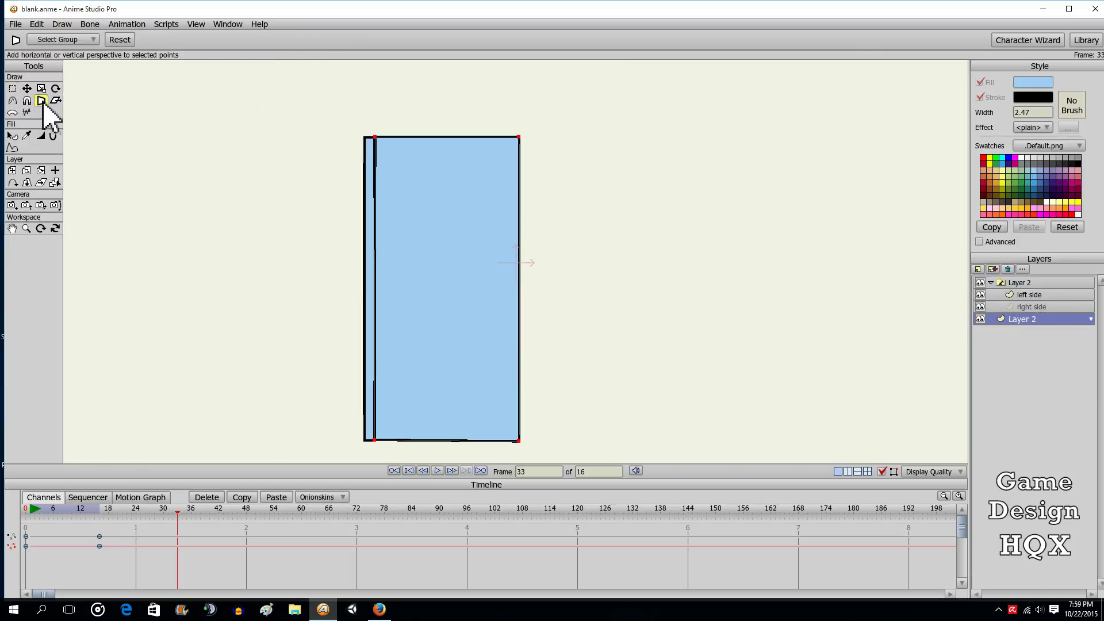
{"action": "left_click_drag", "start_coordinate": [405, 266], "coordinate": [485, 281]}
{"action": "left_click", "coordinate": [41, 88]}
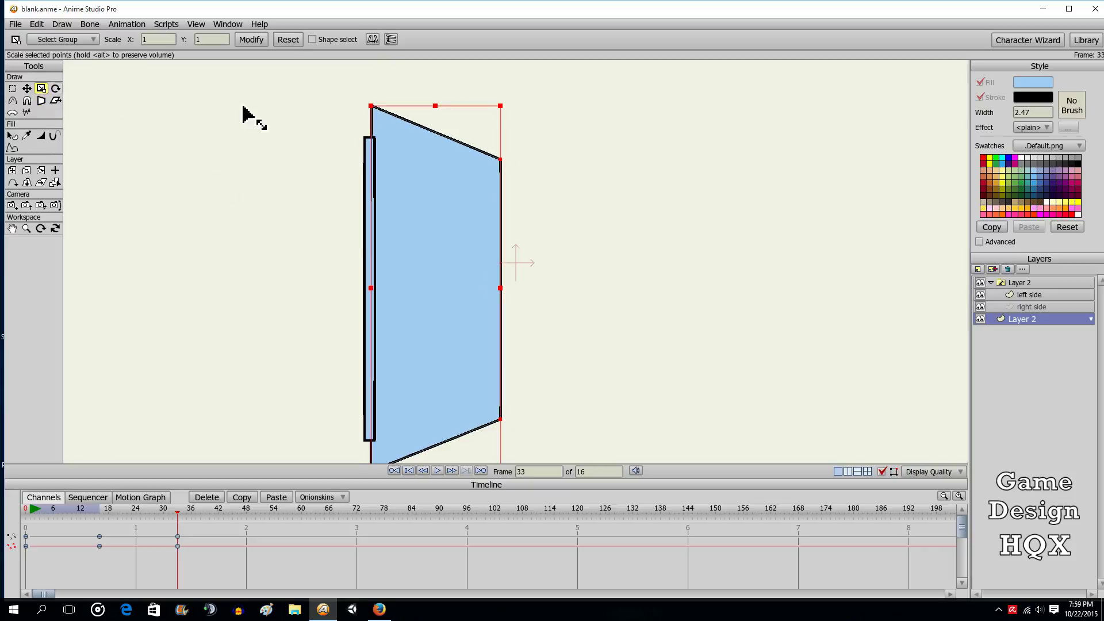
{"action": "left_click_drag", "start_coordinate": [440, 118], "coordinate": [451, 148]}
{"action": "left_click", "coordinate": [27, 89]}
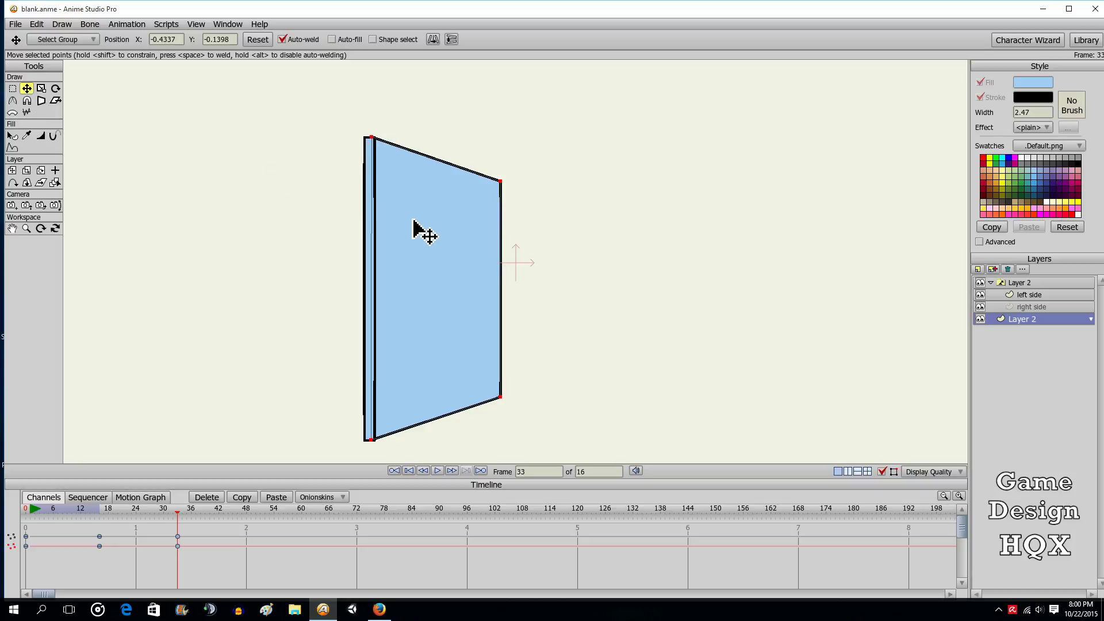
{"action": "left_click_drag", "start_coordinate": [419, 232], "coordinate": [508, 216]}
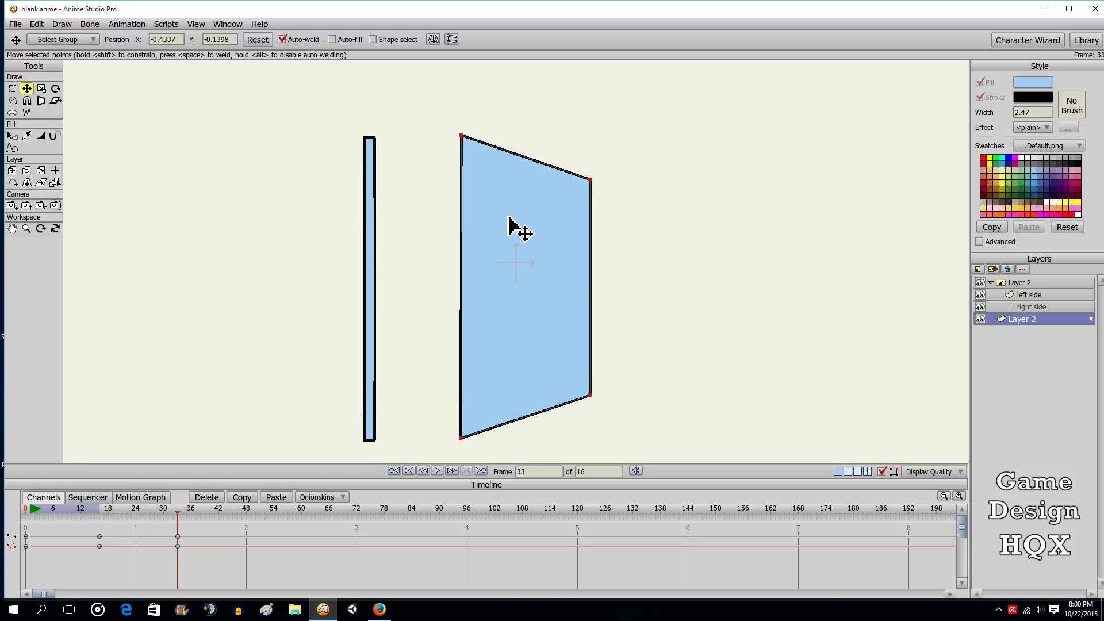
At frame 33, widen the left side layer's strip into a broad panel and taper it in perspective toward its left edge
{"action": "left_click", "coordinate": [1040, 296]}
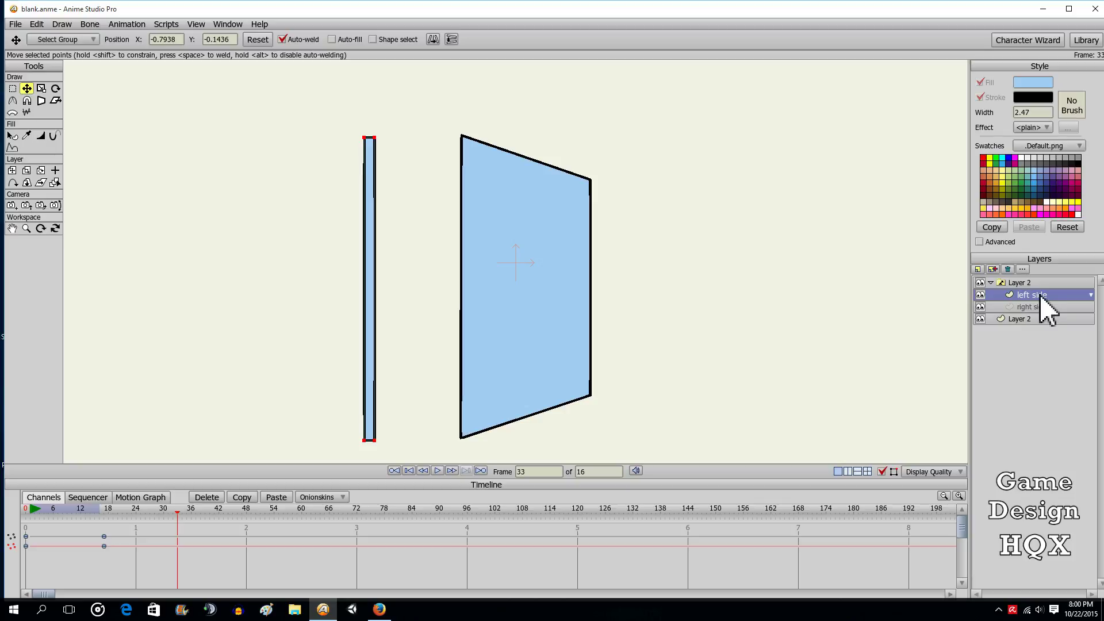
{"action": "left_click", "coordinate": [42, 89]}
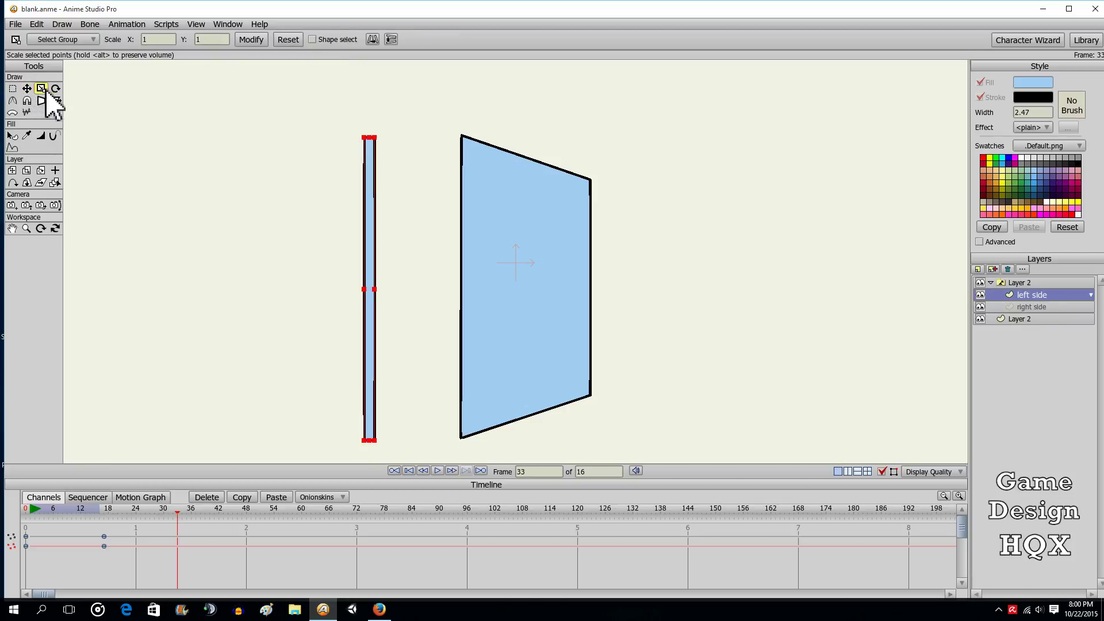
{"action": "left_click_drag", "start_coordinate": [375, 290], "coordinate": [415, 293]}
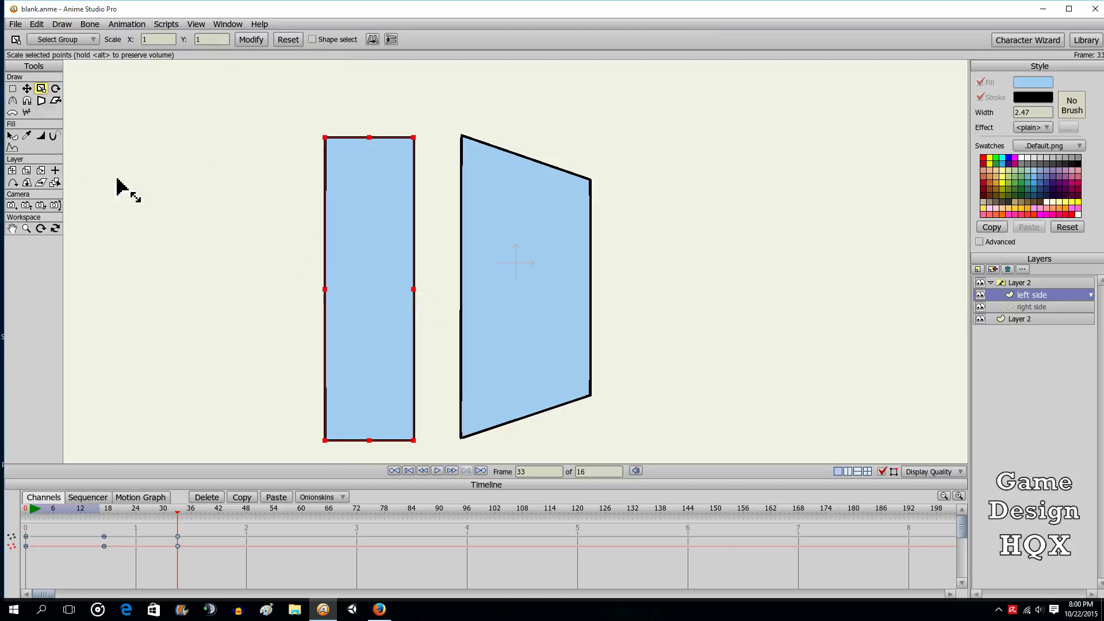
{"action": "left_click", "coordinate": [41, 101]}
{"action": "left_click_drag", "start_coordinate": [345, 246], "coordinate": [314, 236]}
Move the left side panel against the front face's left edge and scale it so the shared edge matches in height
{"action": "left_click", "coordinate": [26, 88]}
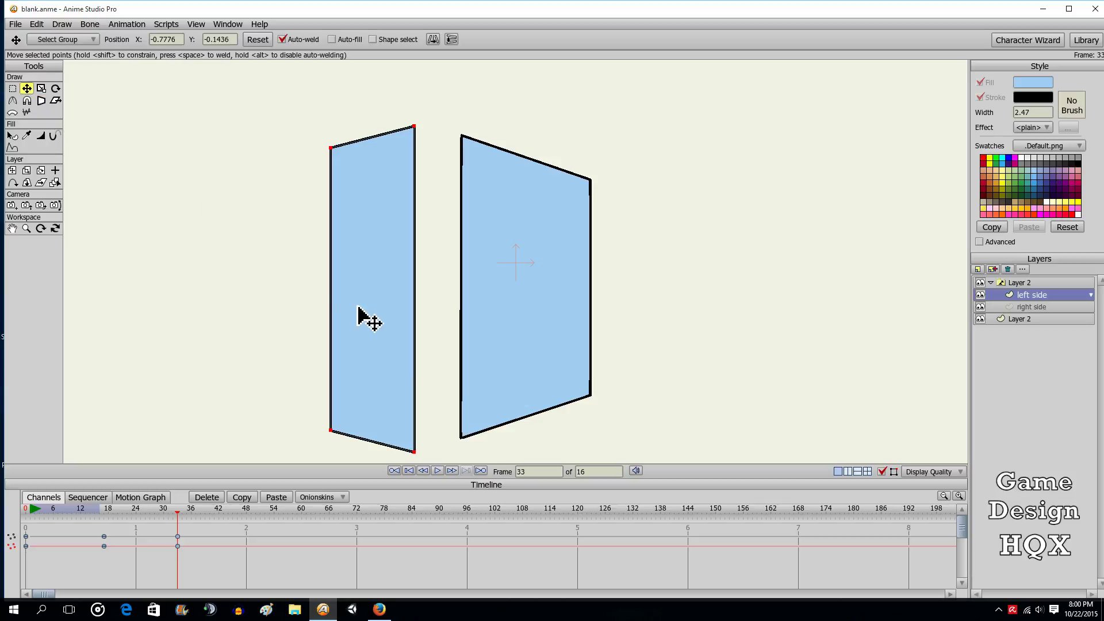
{"action": "left_click_drag", "start_coordinate": [338, 302], "coordinate": [383, 302]}
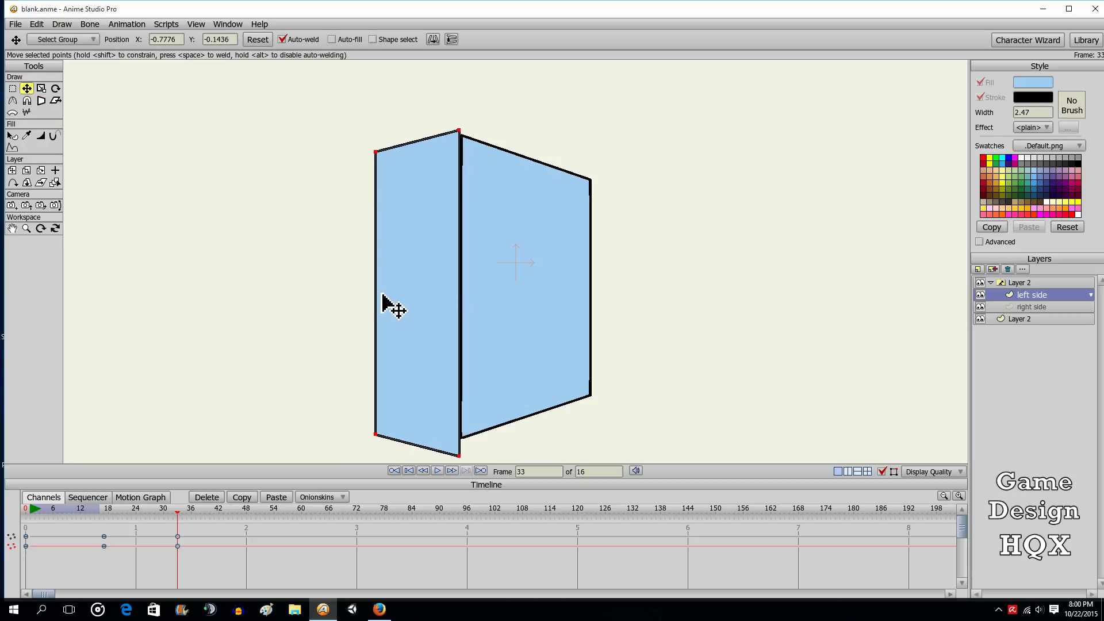
{"action": "left_click", "coordinate": [41, 88]}
{"action": "left_click_drag", "start_coordinate": [417, 125], "coordinate": [421, 138]}
{"action": "left_click", "coordinate": [26, 88]}
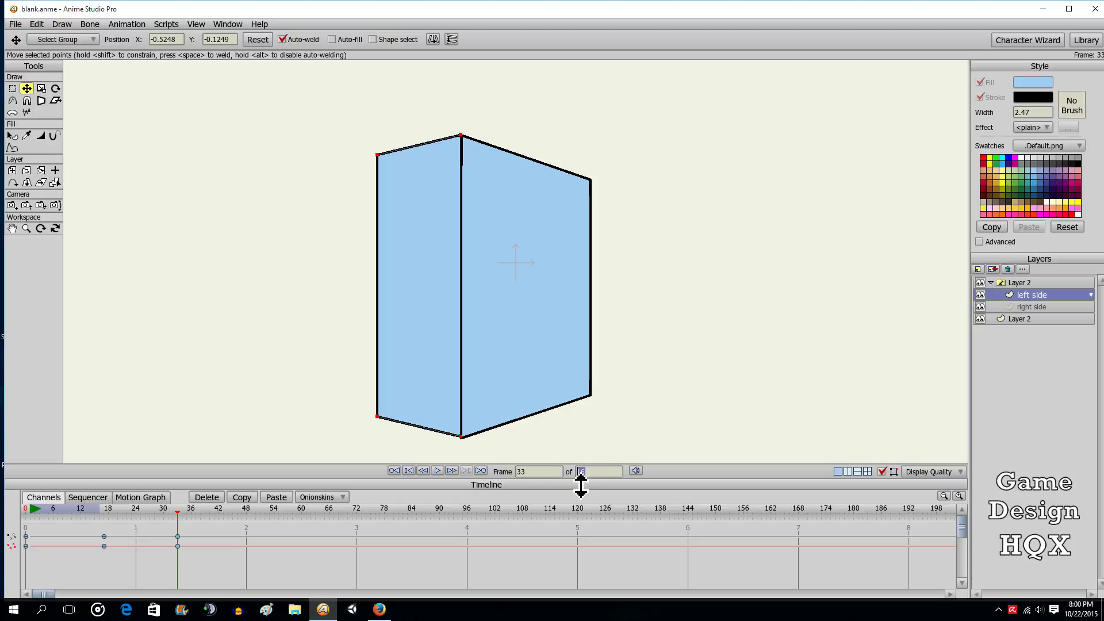
Set the animation's end frame to 33 and scrub the Switch layer's animation back to frame 17
{"action": "left_click", "coordinate": [542, 472]}
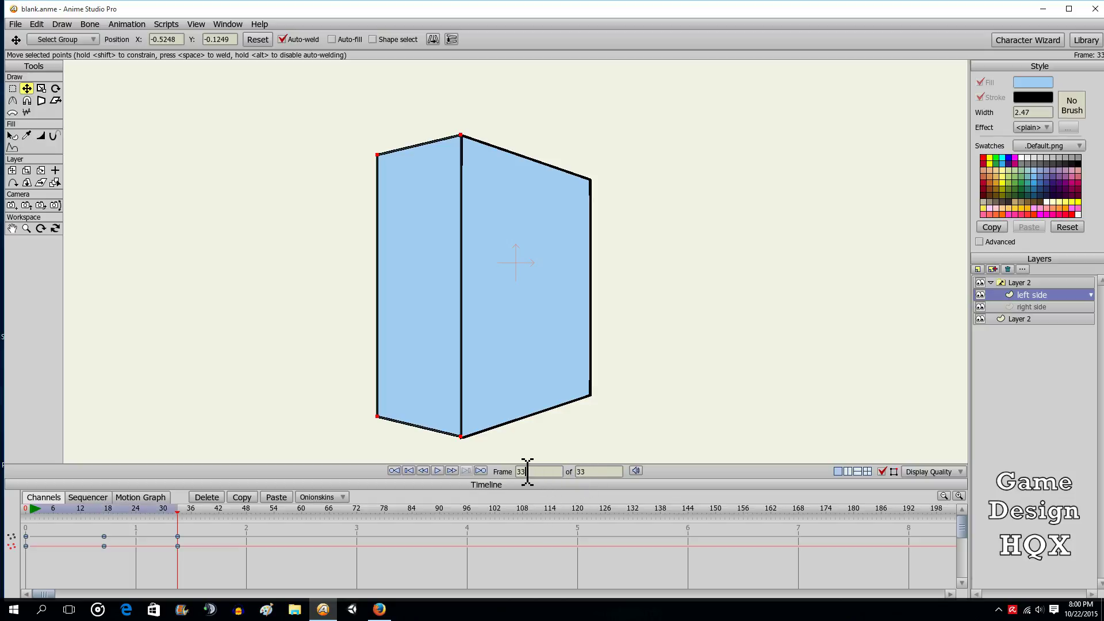
{"action": "left_click", "coordinate": [1032, 283]}
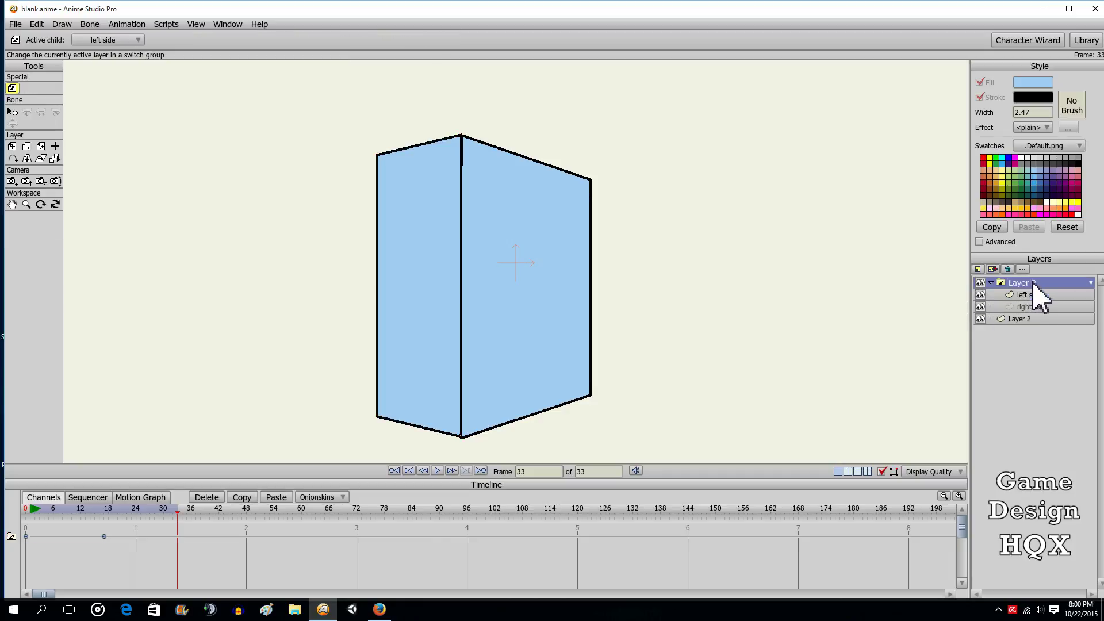
{"action": "left_click_drag", "start_coordinate": [182, 520], "coordinate": [103, 512]}
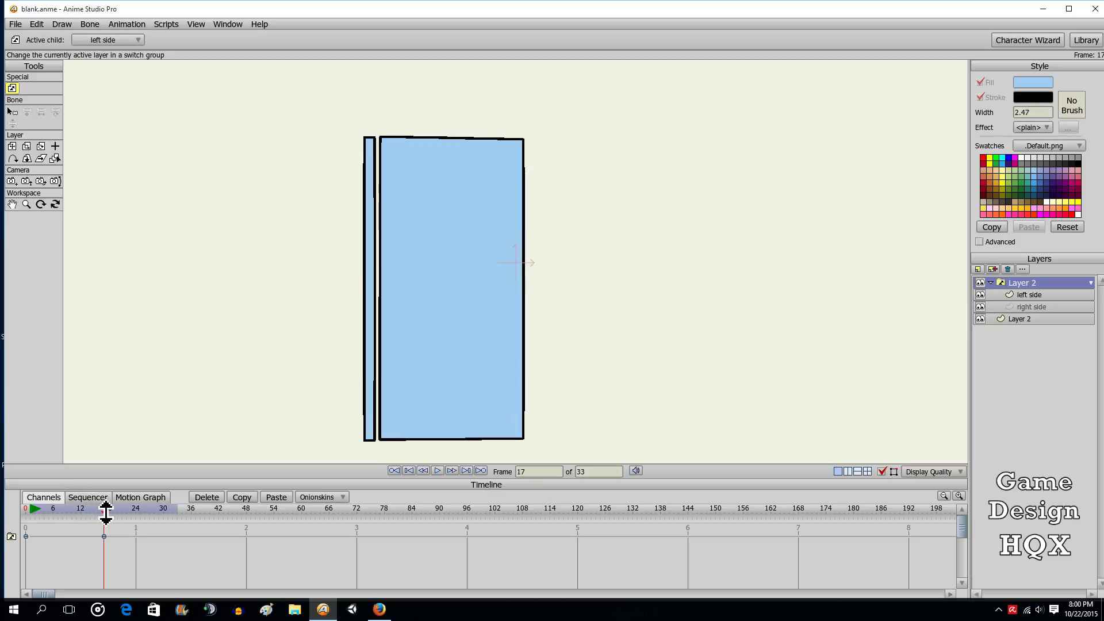
At frame 17, move the left side strip flush against the front face's left edge to close the gap
{"action": "left_click", "coordinate": [1034, 296]}
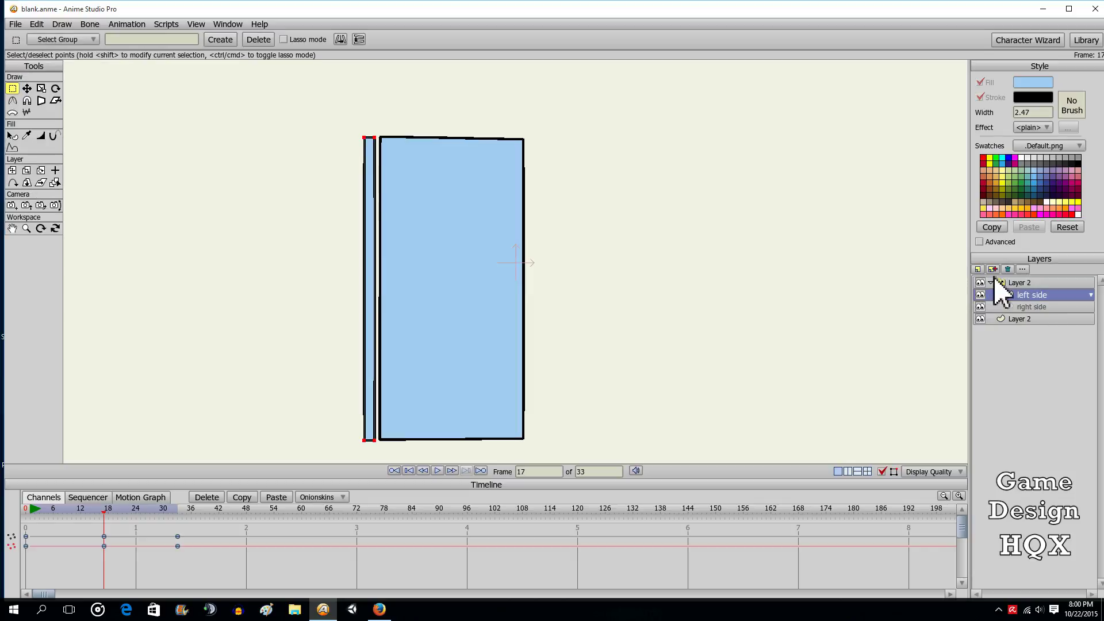
{"action": "left_click", "coordinate": [27, 89]}
{"action": "left_click_drag", "start_coordinate": [369, 196], "coordinate": [378, 188]}
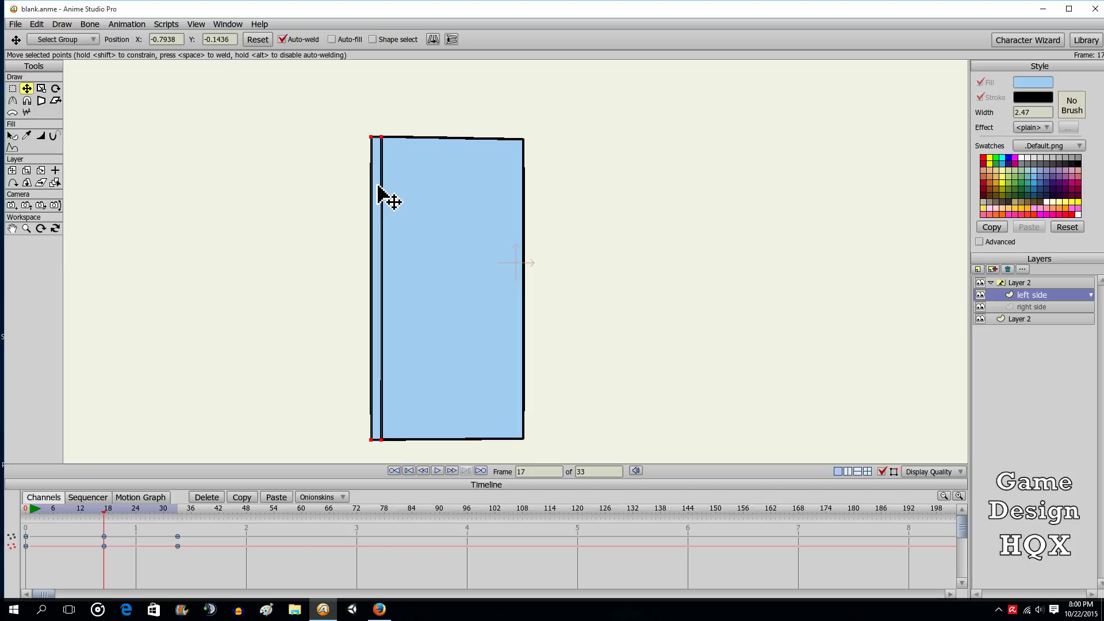
Return to frame 0 and select the Switch layer to review the box turn from its start
{"action": "left_click_drag", "start_coordinate": [105, 510], "coordinate": [3, 486]}
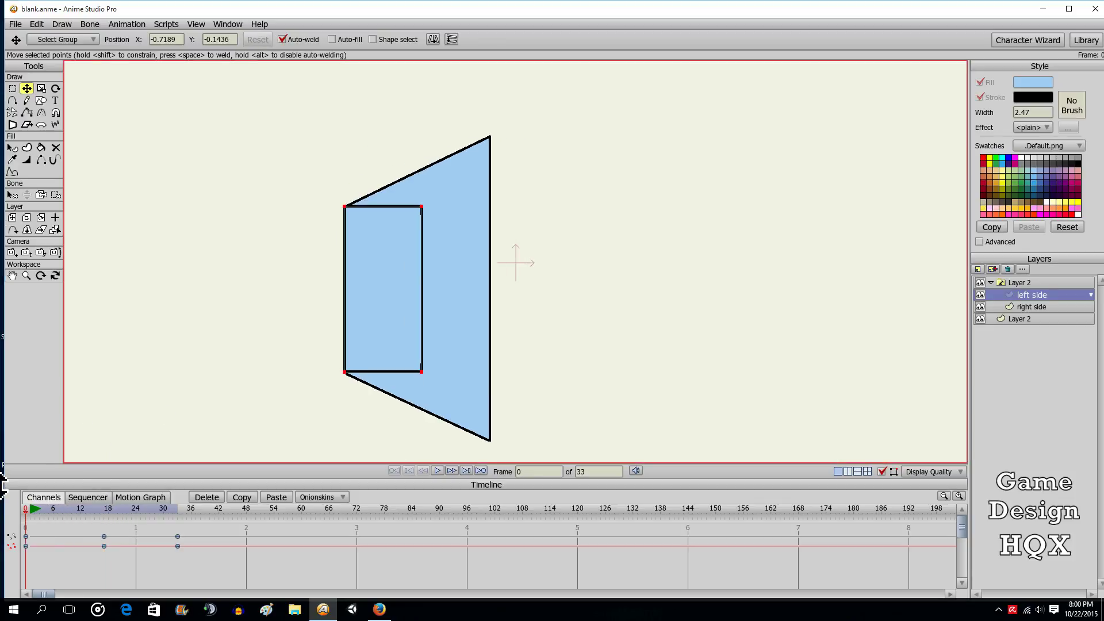
{"action": "left_click", "coordinate": [1038, 283]}
{"action": "mouse_move", "coordinate": [27, 516]}
{"action": "left_mouse_down"}
{"action": "mouse_move", "coordinate": [202, 533]}
{"action": "mouse_move", "coordinate": [43, 526]}
{"action": "mouse_move", "coordinate": [10, 505]}
{"action": "left_mouse_up"}
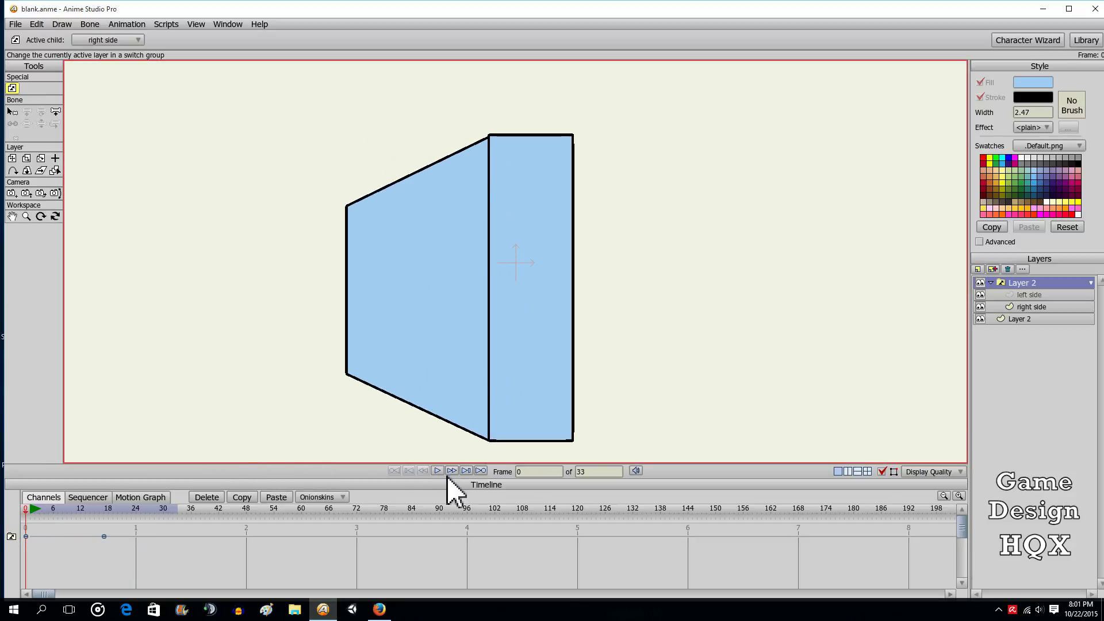